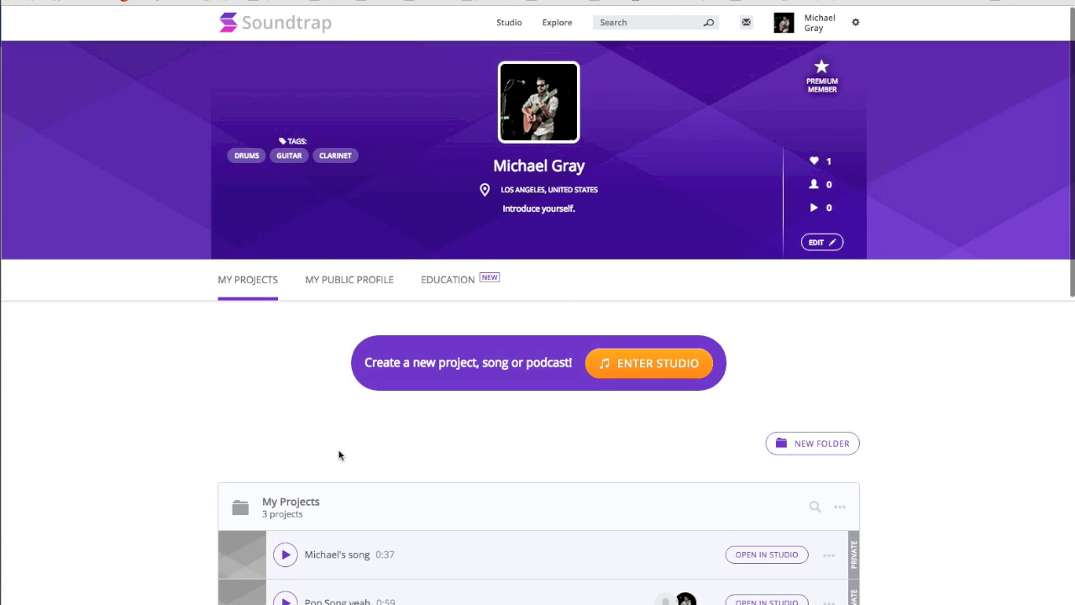
Play back the first song listed in My Projects briefly and pause it.
{"action": "scroll", "coordinate": [339, 454], "scroll_direction": "down", "scroll_amount": 1}
{"action": "scroll", "coordinate": [339, 454], "scroll_direction": "down", "scroll_amount": 5}
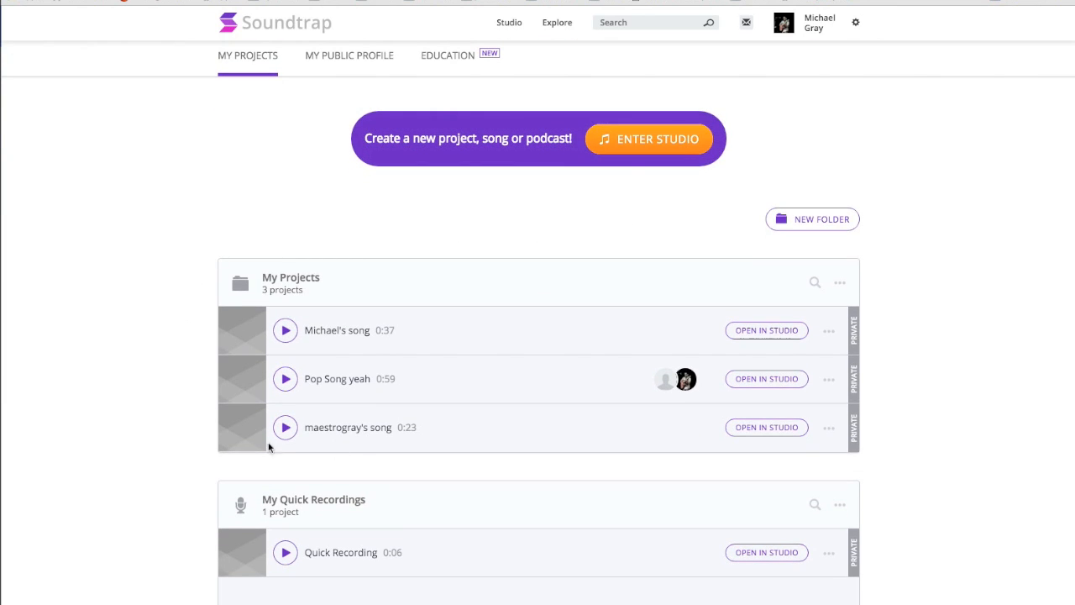
{"action": "left_click", "coordinate": [285, 331]}
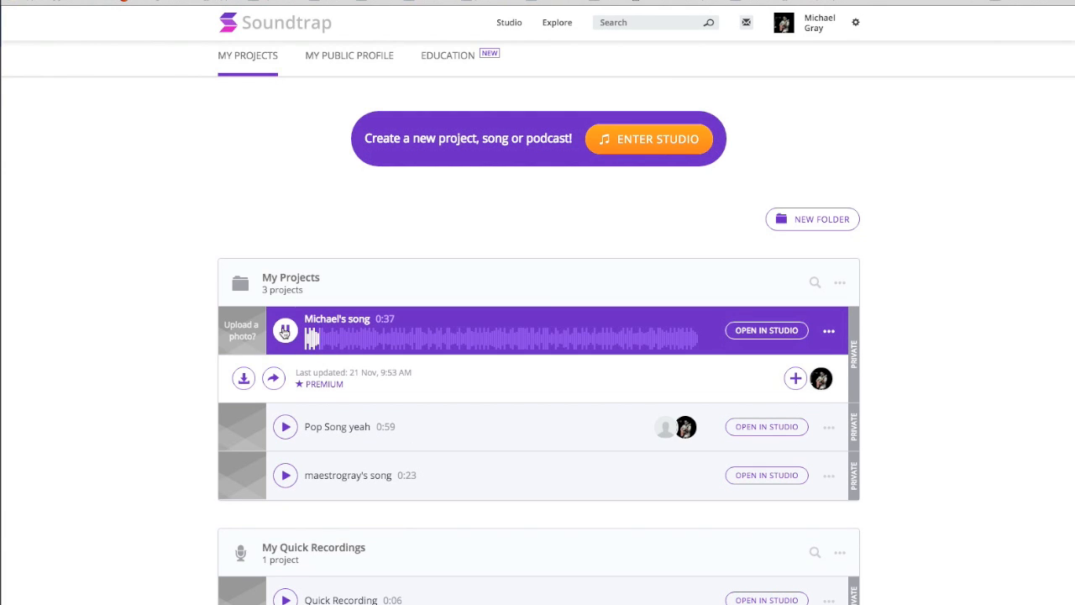
{"action": "left_click", "coordinate": [285, 330]}
Play back the Quick Recording project in My Quick Recordings and pause it.
{"action": "scroll", "coordinate": [152, 315], "scroll_direction": "down", "scroll_amount": 1}
{"action": "scroll", "coordinate": [152, 315], "scroll_direction": "down", "scroll_amount": 3}
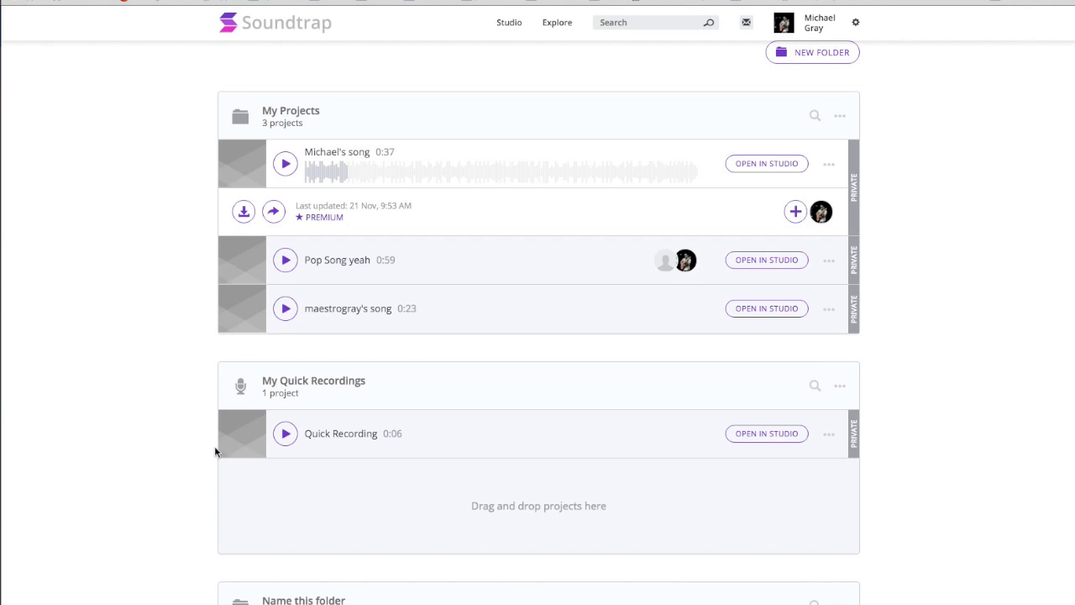
{"action": "left_click", "coordinate": [285, 435]}
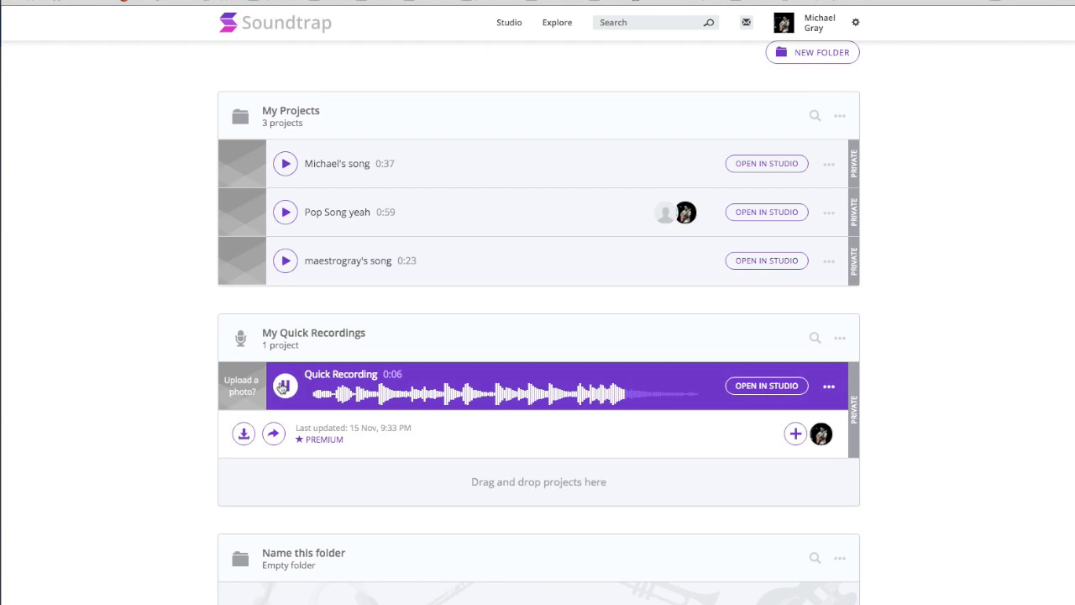
{"action": "left_click", "coordinate": [286, 385]}
Enter the studio and create a new project from the Trip Hop template.
{"action": "scroll", "coordinate": [280, 409], "scroll_direction": "up", "scroll_amount": 5}
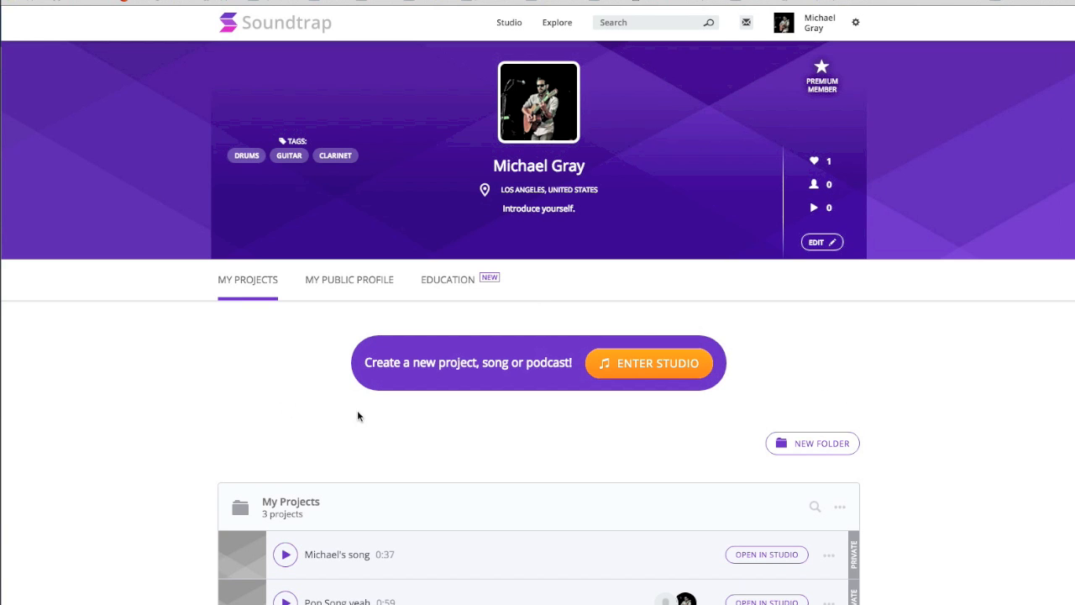
{"action": "left_click", "coordinate": [645, 362]}
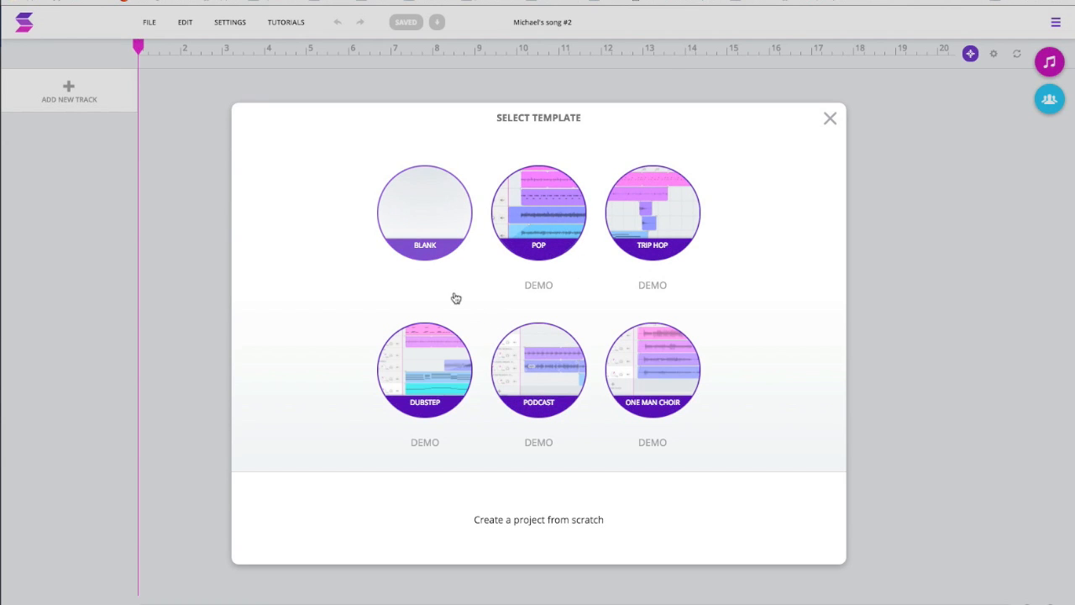
{"action": "left_click", "coordinate": [669, 225]}
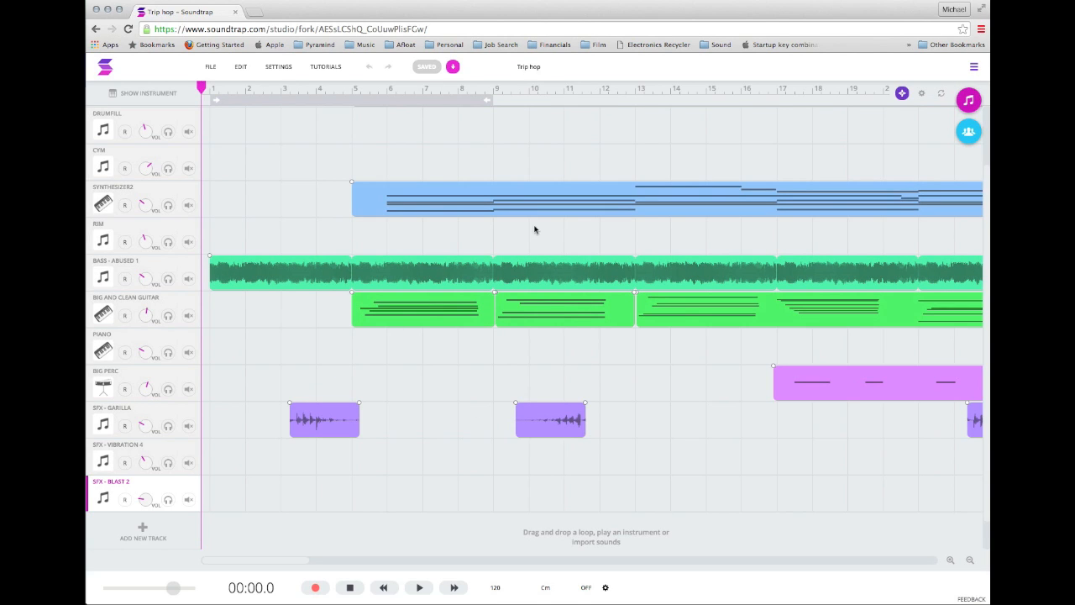
Move the playhead to 00:37.0 and examine the track regions along the rest of the timeline.
{"action": "mouse_move", "coordinate": [336, 162]}
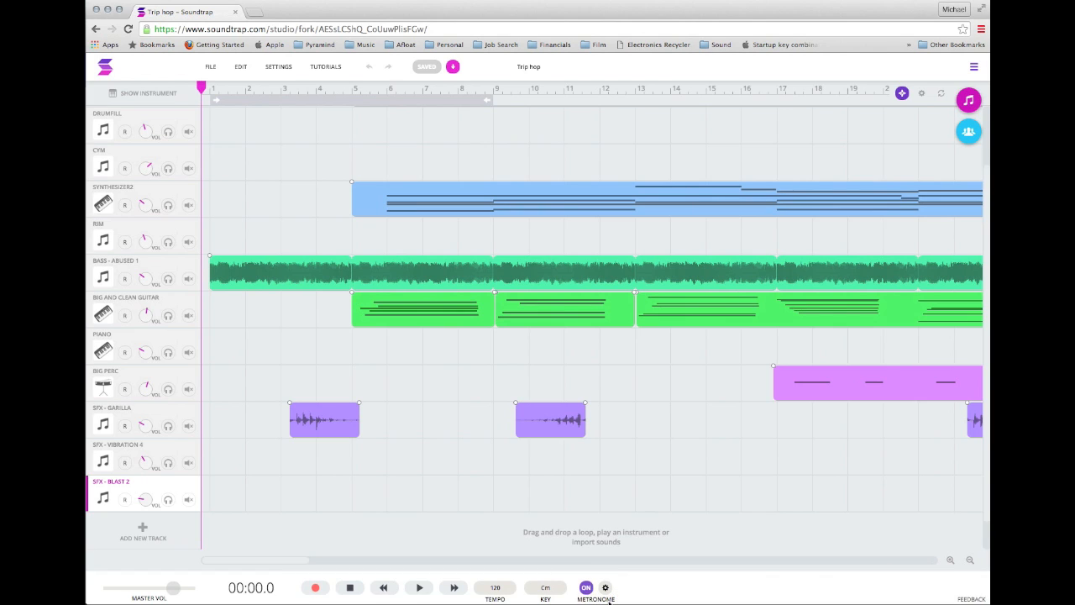
{"action": "mouse_move", "coordinate": [430, 298]}
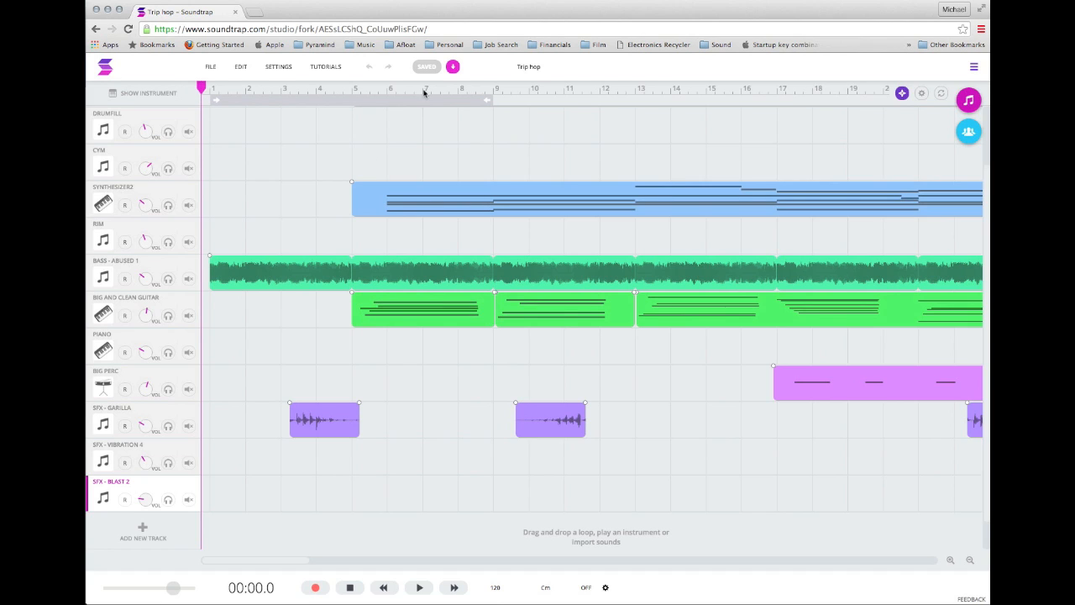
{"action": "left_click_drag", "start_coordinate": [202, 90], "coordinate": [856, 96]}
{"action": "scroll", "coordinate": [715, 223], "scroll_direction": "right", "scroll_amount": 10}
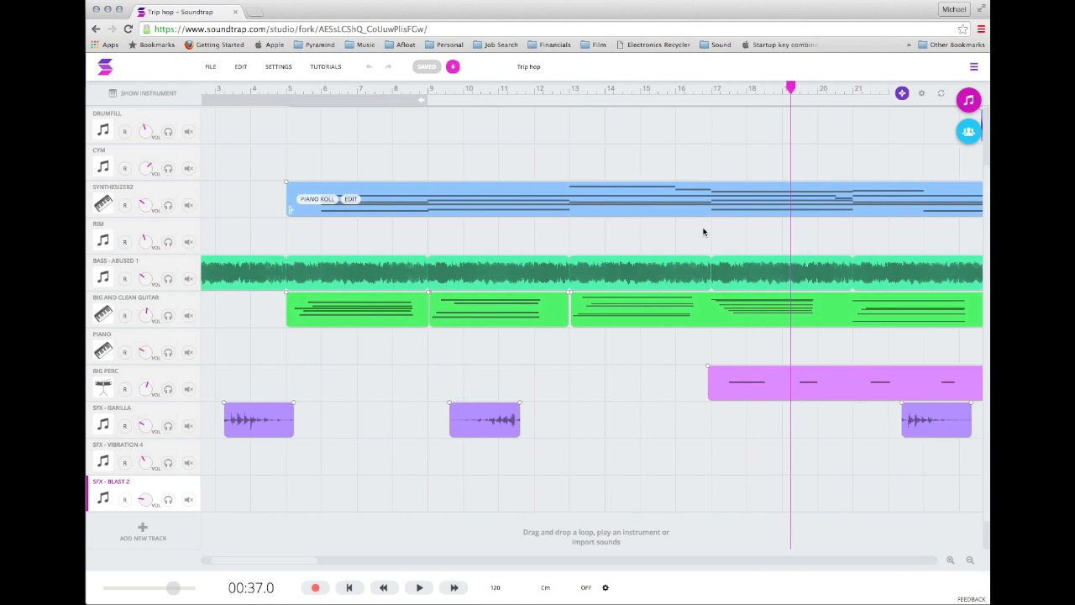
{"action": "scroll", "coordinate": [703, 232], "scroll_direction": "right", "scroll_amount": 15}
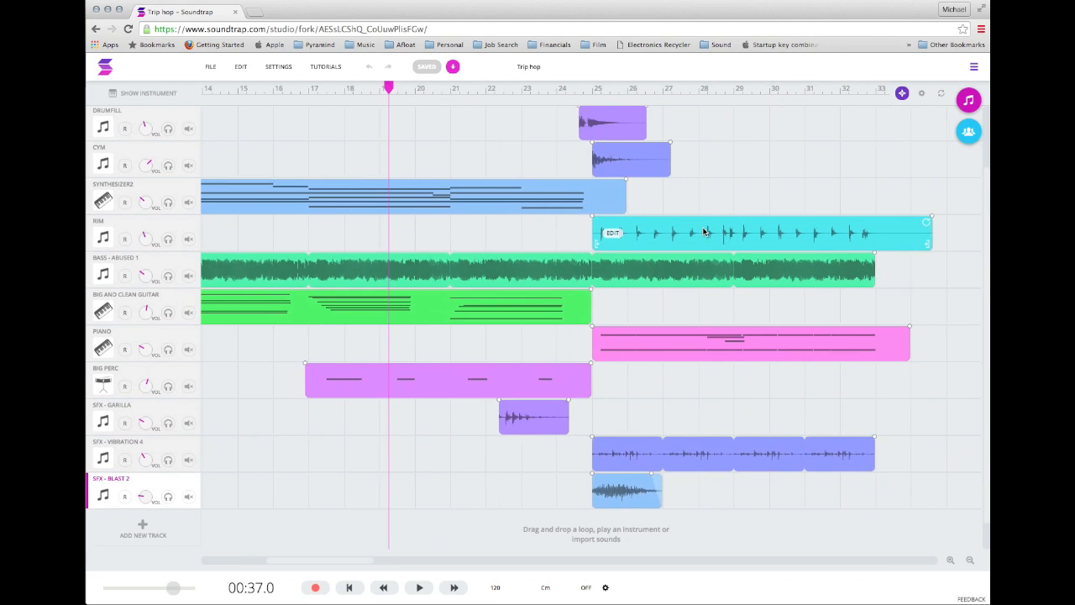
{"action": "scroll", "coordinate": [704, 232], "scroll_direction": "left", "scroll_amount": 1}
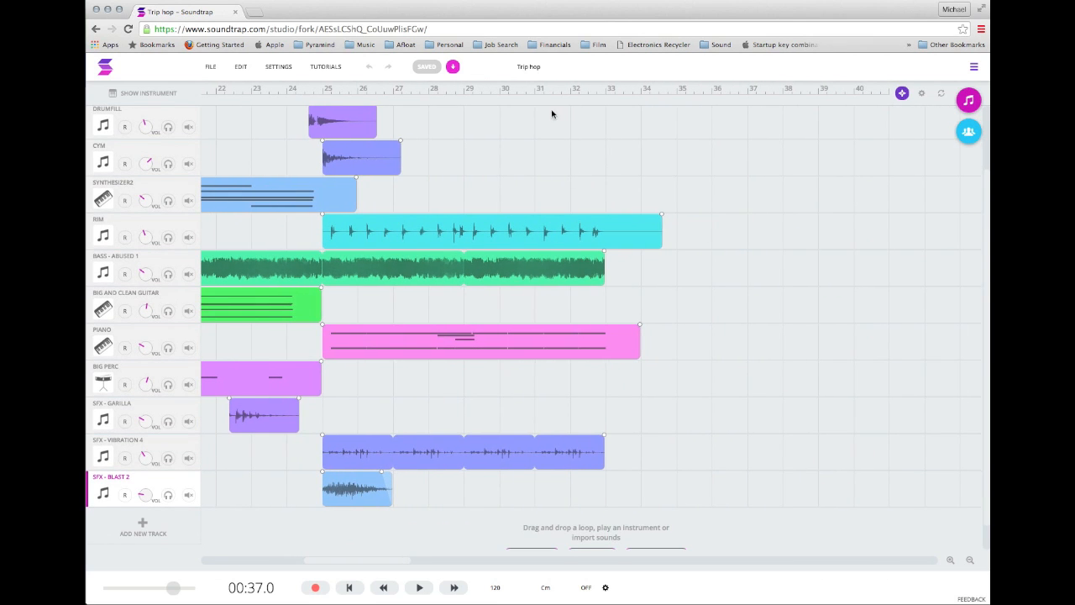
Return the playhead to the start of the song and play the opening bars, adjusting the system volume before pausing.
{"action": "scroll", "coordinate": [490, 164], "scroll_direction": "left", "scroll_amount": 15}
{"action": "left_click", "coordinate": [345, 94]}
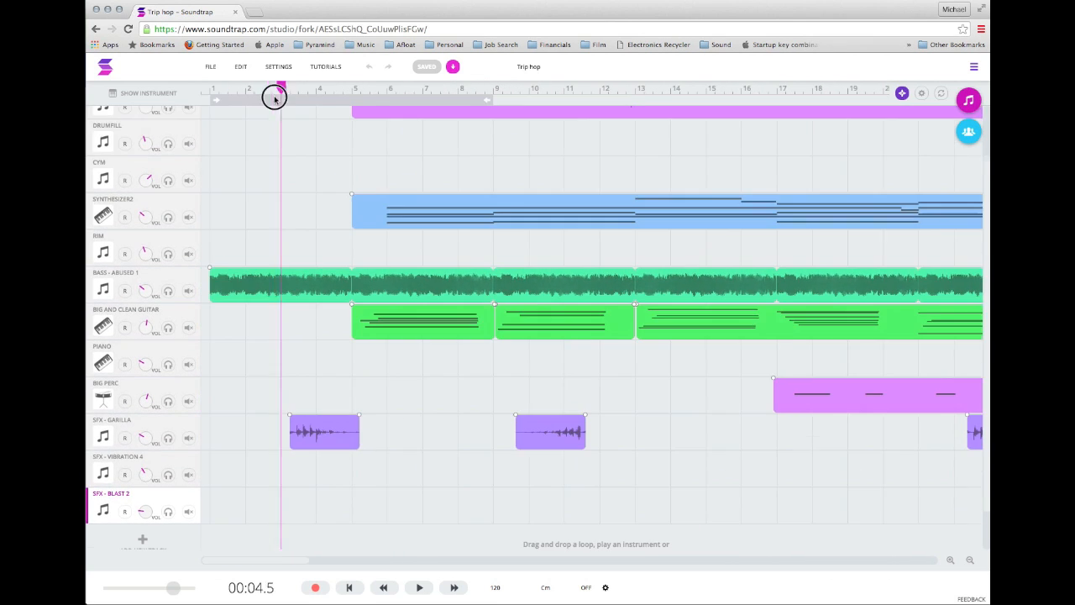
{"action": "left_click_drag", "start_coordinate": [345, 94], "coordinate": [212, 127]}
{"action": "key", "text": "space"}
{"action": "mouse_move", "coordinate": [521, 221]}
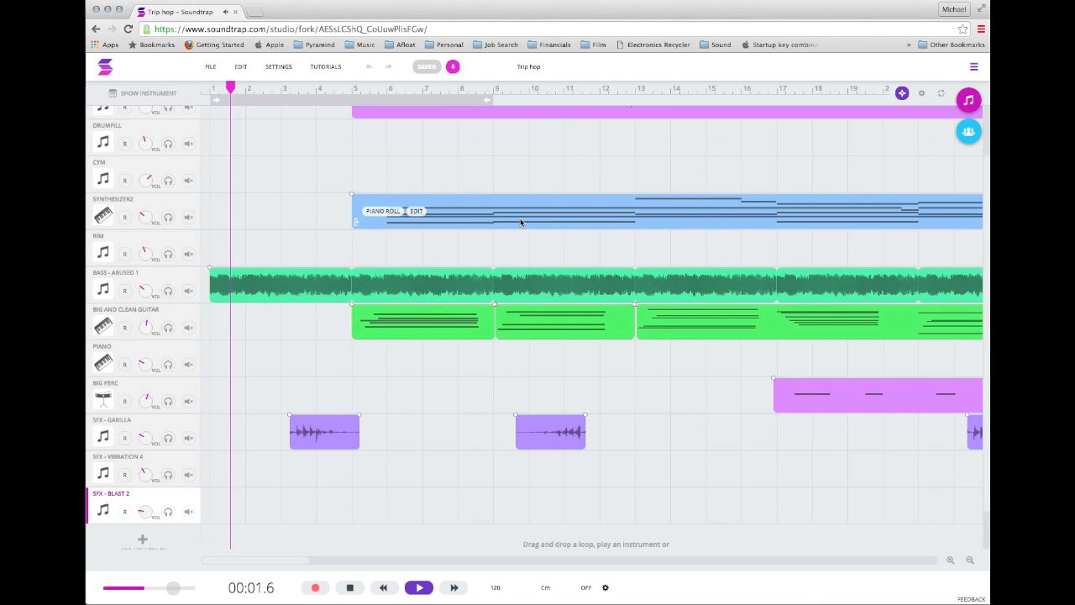
{"action": "key", "text": "XF86AudioLowerVolume"}
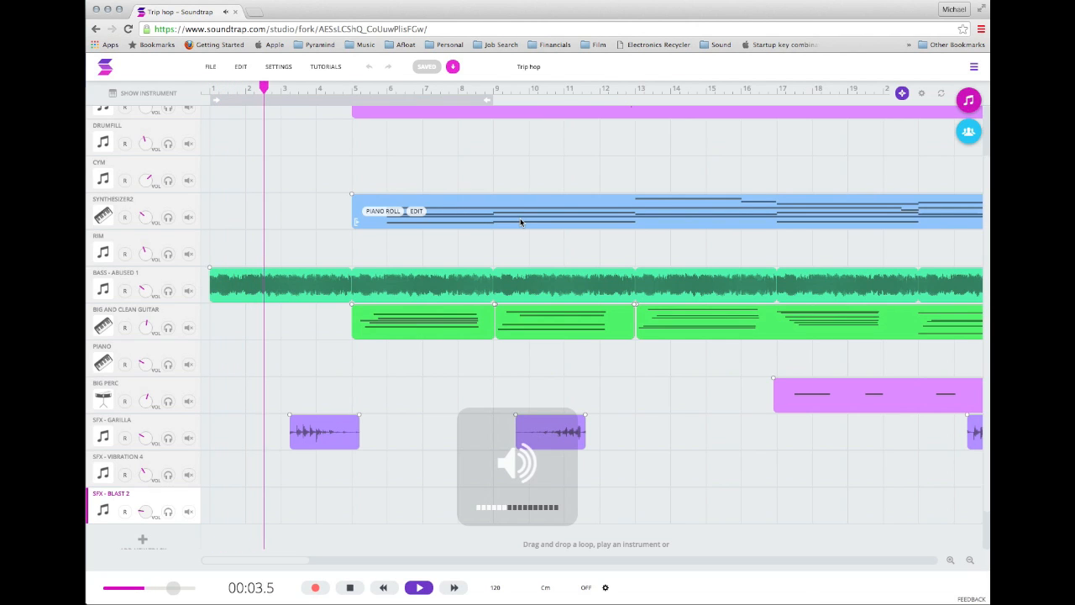
{"action": "key", "text": "space"}
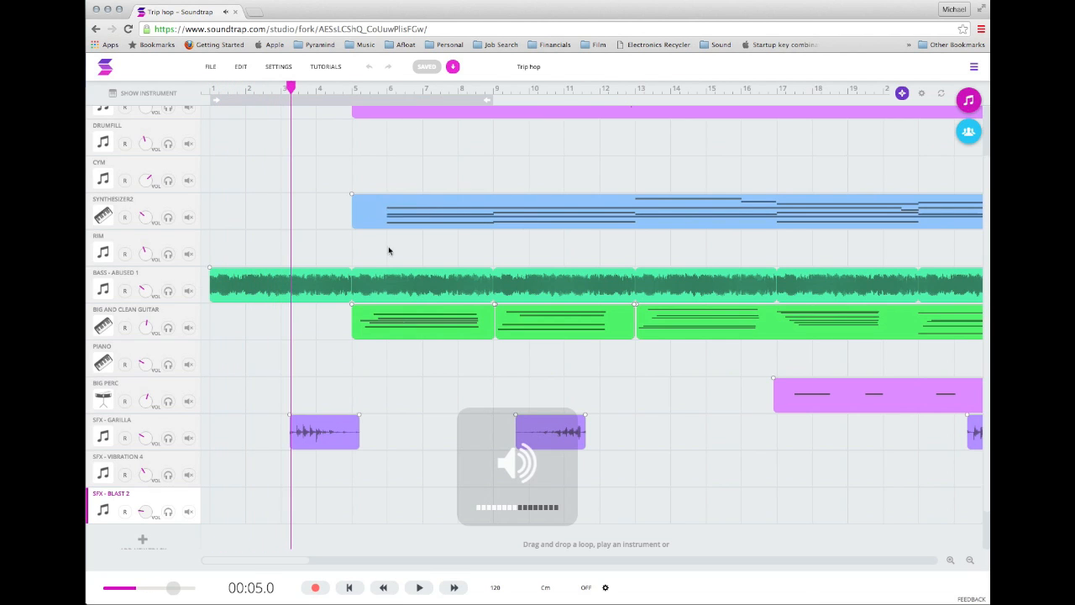
Fast-forward the playhead and scrub it along the ruler to bar 16, at 00:30.5.
{"action": "left_click", "coordinate": [454, 587]}
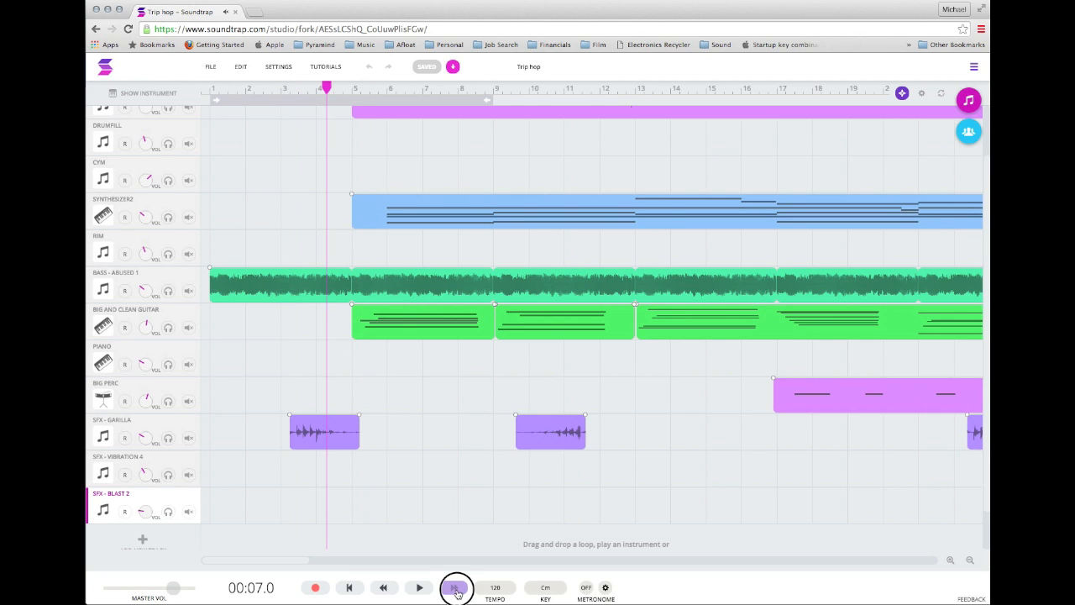
{"action": "left_click", "coordinate": [455, 587]}
{"action": "left_click", "coordinate": [680, 89]}
{"action": "left_click_drag", "start_coordinate": [679, 89], "coordinate": [652, 106]}
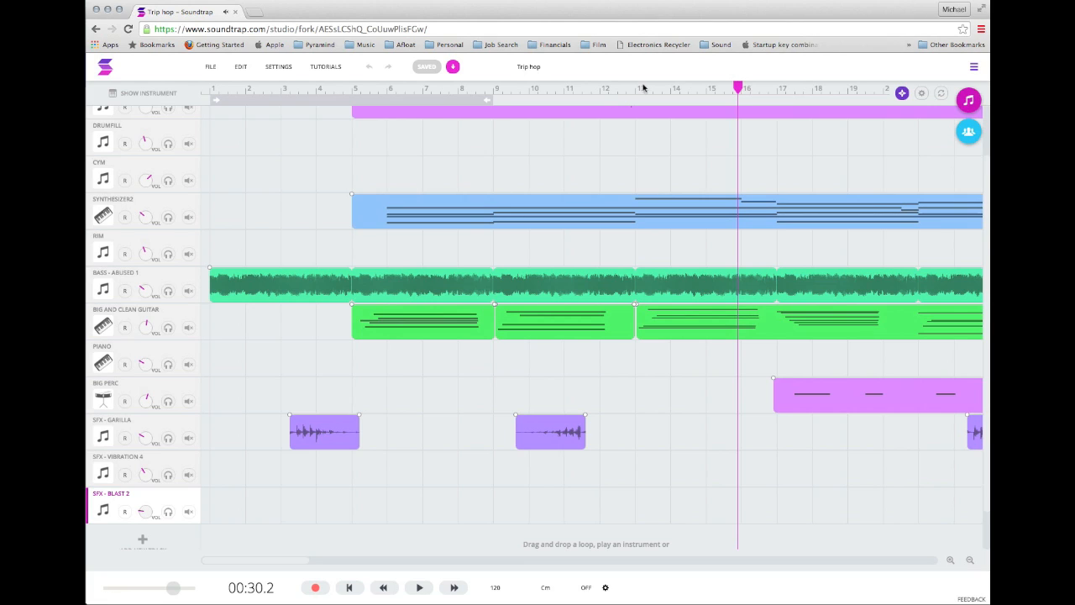
{"action": "left_click", "coordinate": [739, 89]}
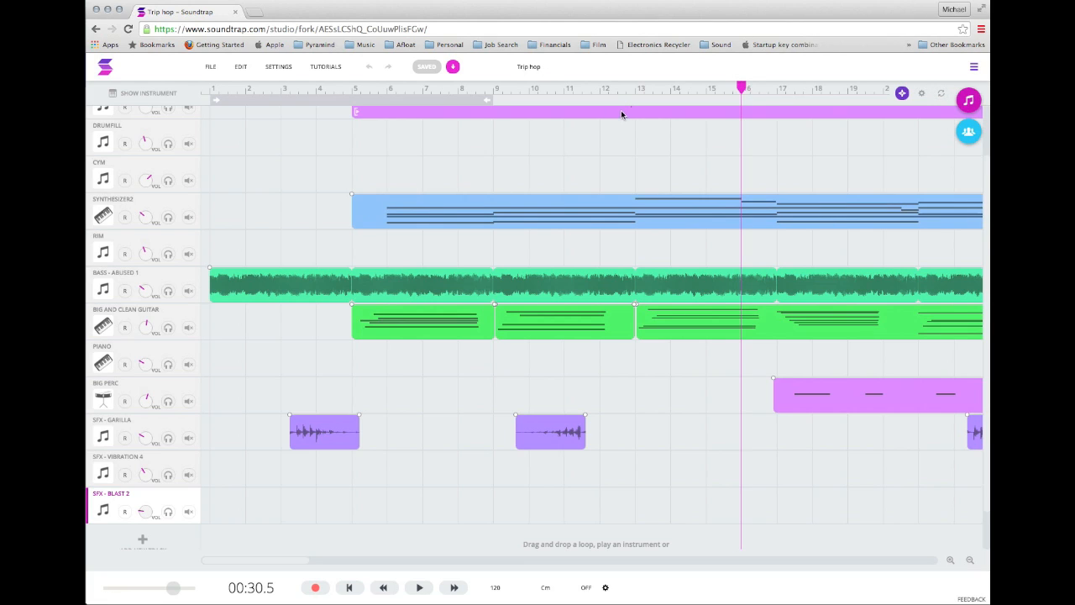
Play the Dirty Delaydrums track soloed from the start of the song, and turn its solo off again.
{"action": "scroll", "coordinate": [218, 242], "scroll_direction": "up", "scroll_amount": 2}
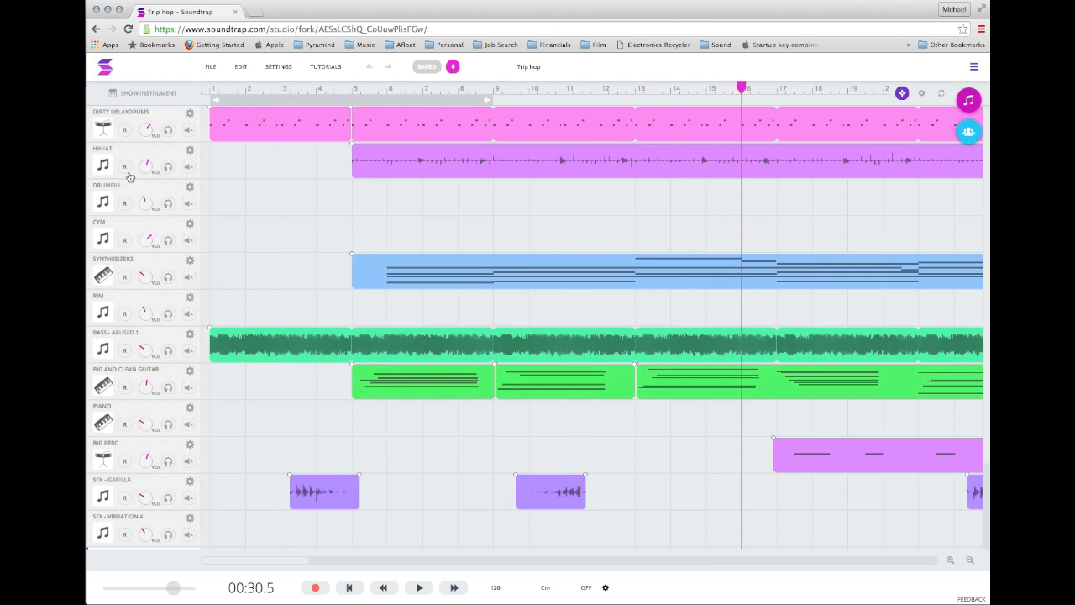
{"action": "left_click", "coordinate": [201, 89]}
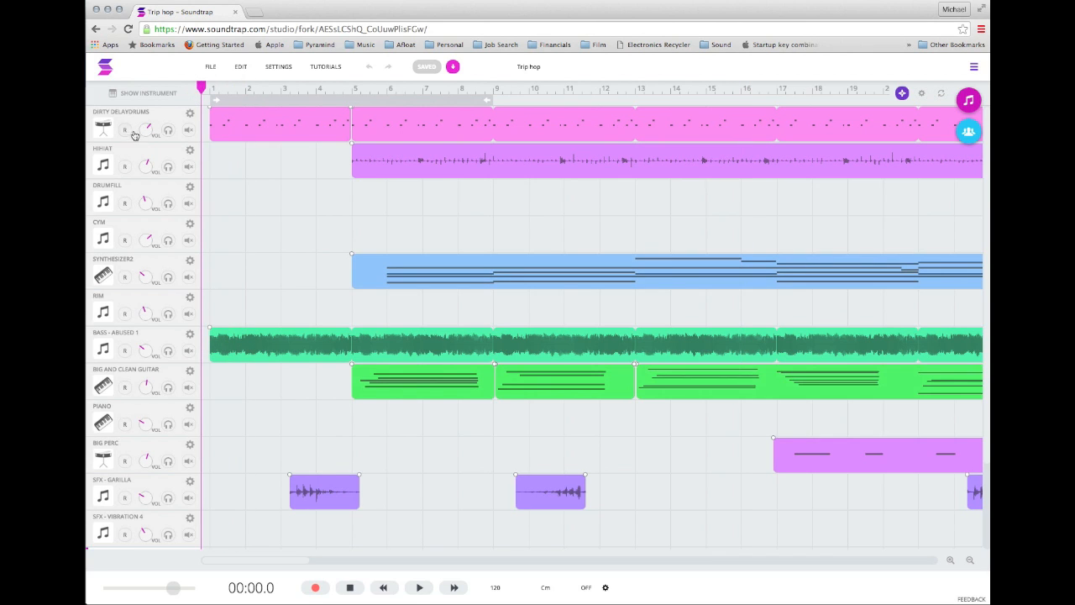
{"action": "left_click", "coordinate": [168, 131]}
{"action": "key", "text": "space"}
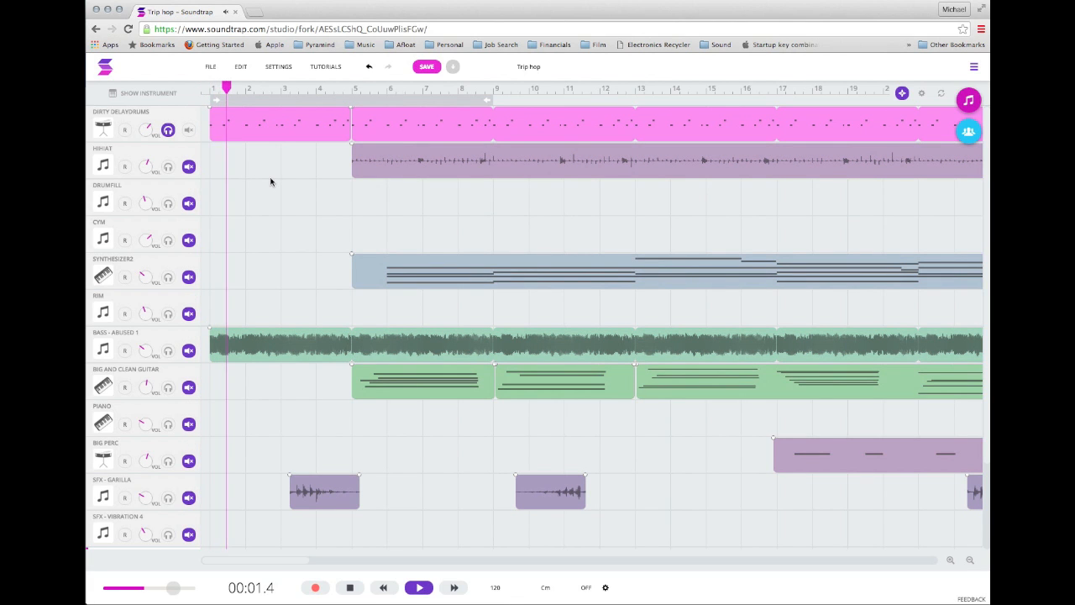
{"action": "left_click", "coordinate": [168, 131]}
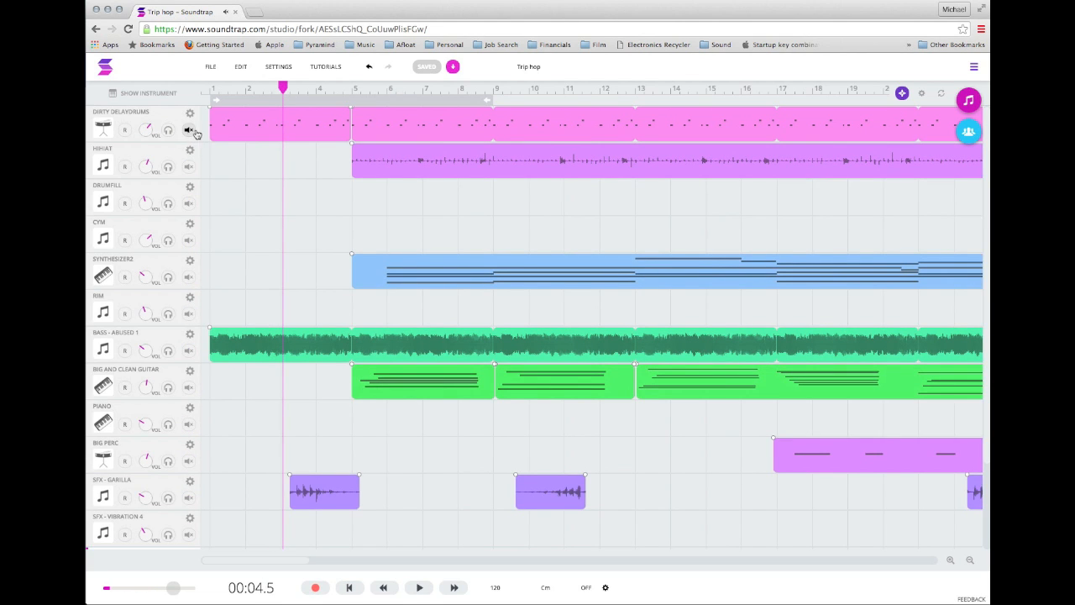
Play the song with the Dirty Delaydrums track muted, and restore the track with both mute and solo off.
{"action": "left_click", "coordinate": [190, 131]}
{"action": "key", "text": "space"}
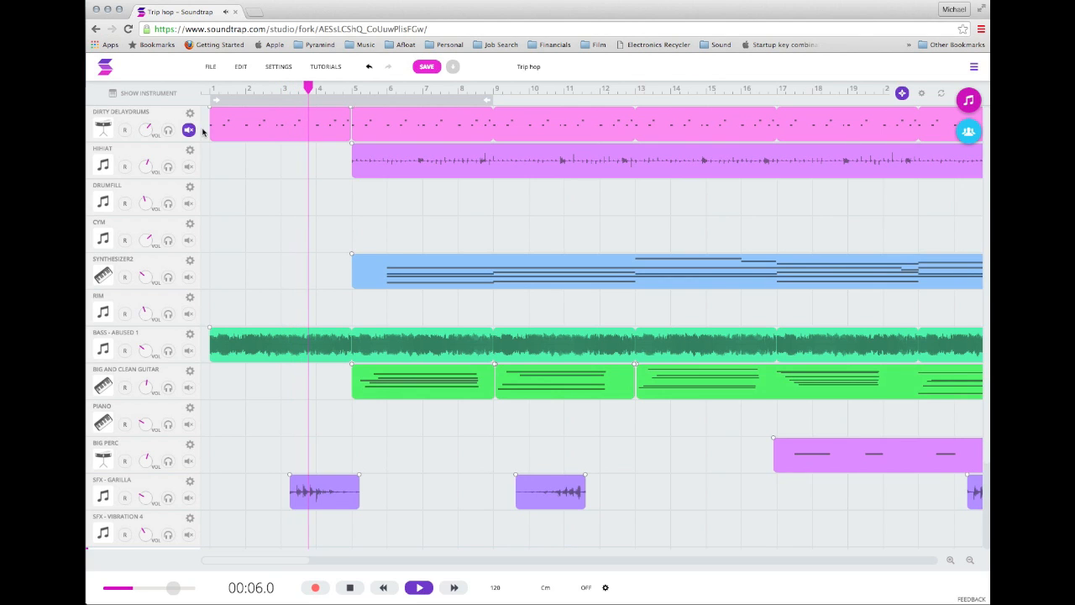
{"action": "key", "text": "space"}
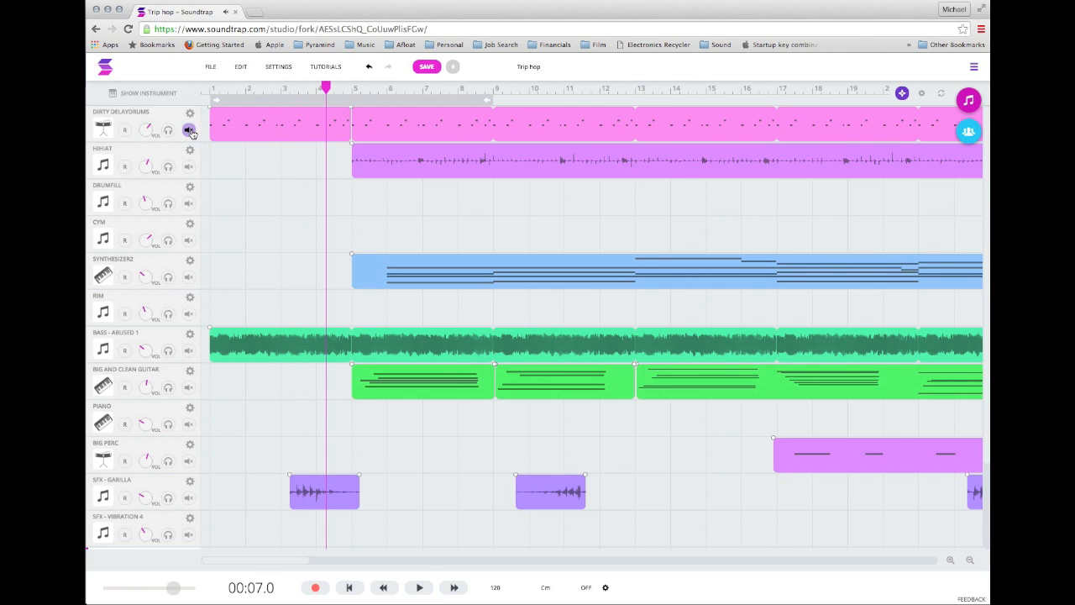
{"action": "left_click", "coordinate": [168, 131]}
{"action": "left_click", "coordinate": [168, 131]}
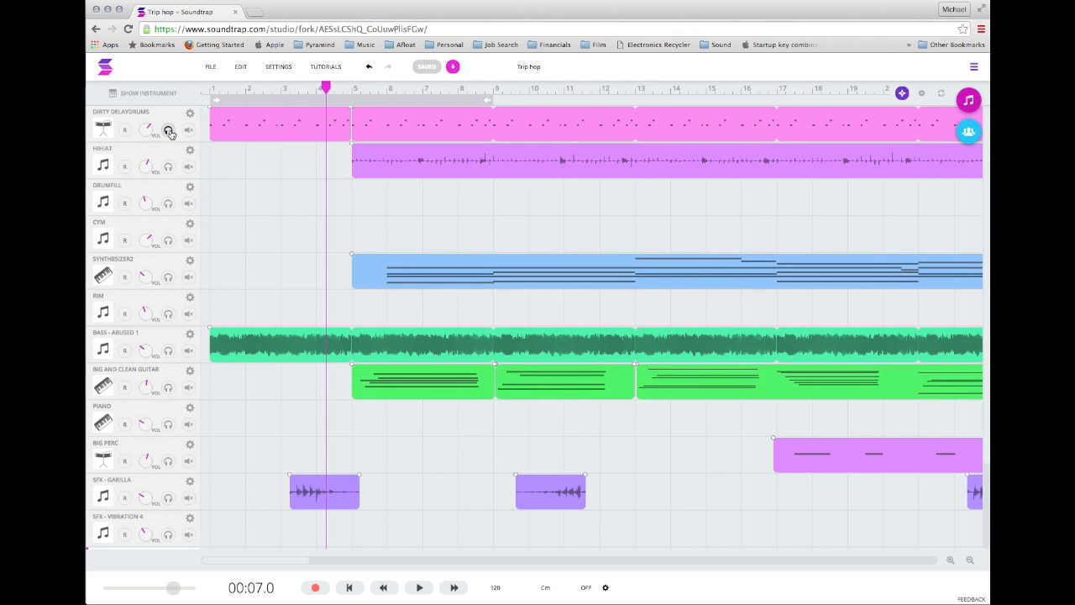
Raise the volume of the Dirty Delaydrums track while checking its level during playback.
{"action": "left_click_drag", "start_coordinate": [144, 132], "coordinate": [144, 96]}
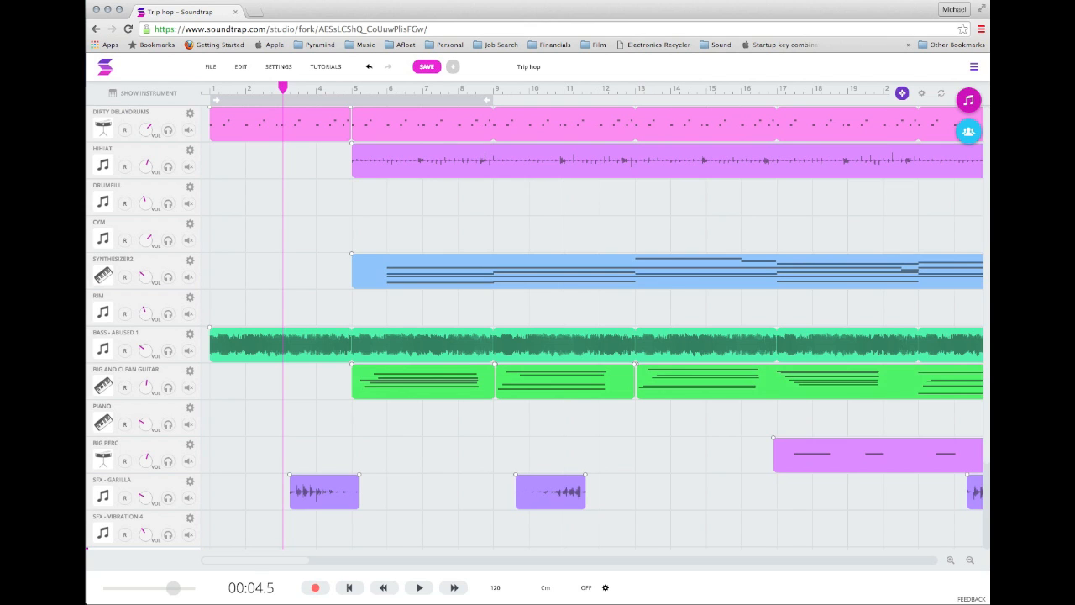
{"action": "key", "text": "Return"}
{"action": "key", "text": "space"}
{"action": "left_click_drag", "start_coordinate": [143, 128], "coordinate": [161, 84]}
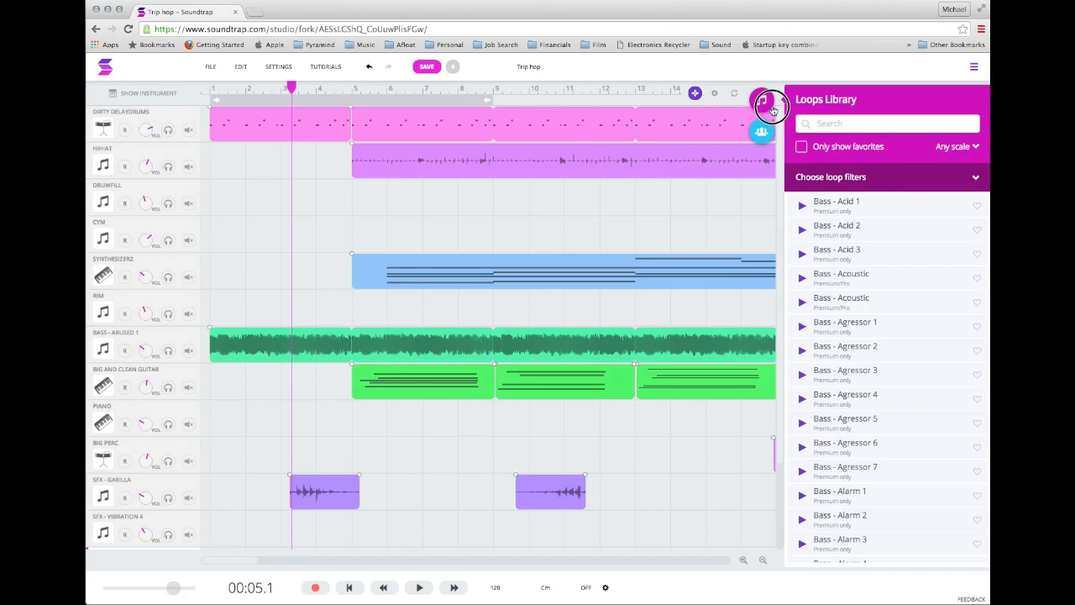
Open the Loops Library and filter the loops by the Synth instrument and the EDM genre.
{"action": "left_click", "coordinate": [771, 106]}
{"action": "left_click", "coordinate": [968, 102]}
{"action": "left_click", "coordinate": [911, 184]}
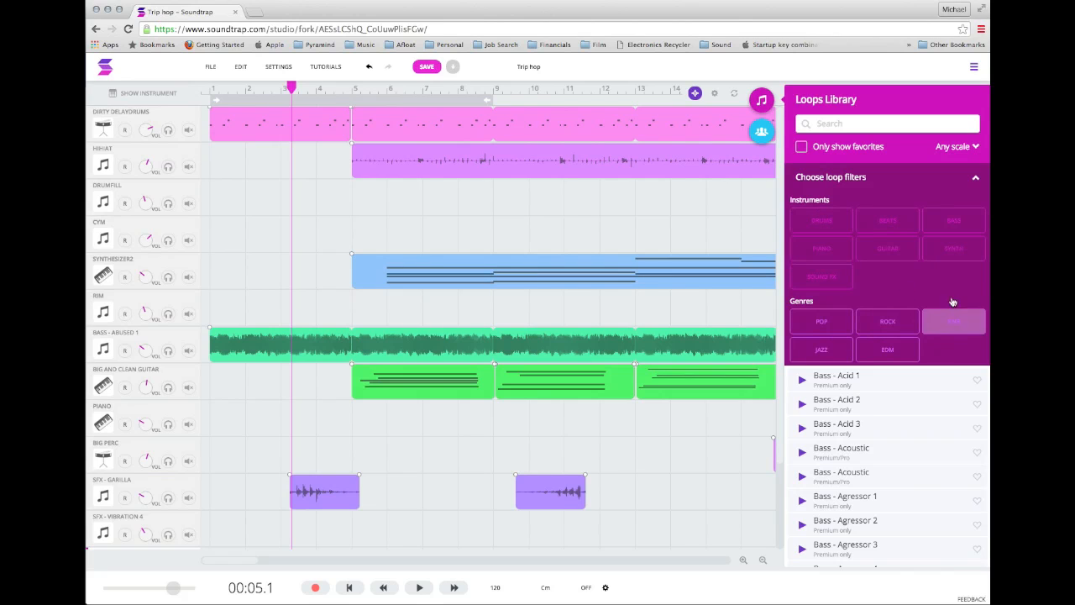
{"action": "left_click", "coordinate": [954, 254]}
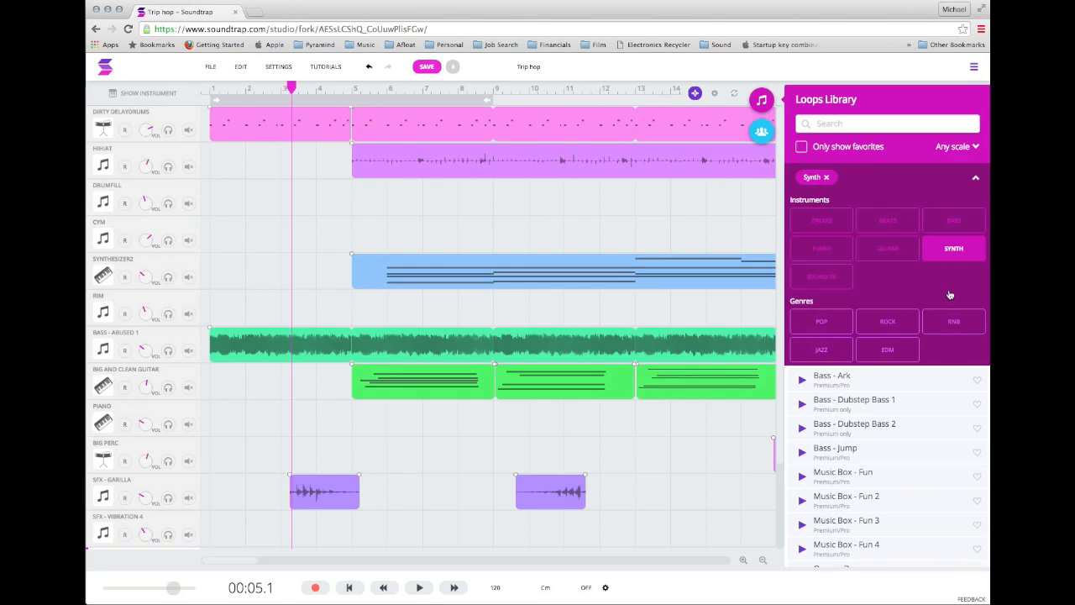
{"action": "left_click", "coordinate": [895, 352]}
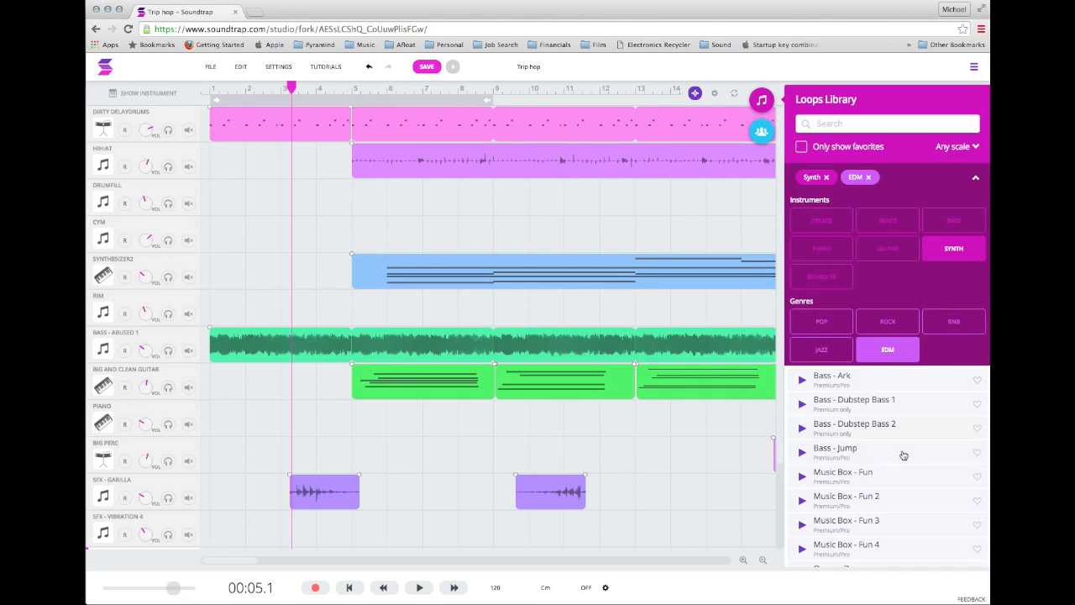
Preview the "Organ - Rex" loop from the filtered Loops Library list.
{"action": "scroll", "coordinate": [905, 456], "scroll_direction": "down", "scroll_amount": 3}
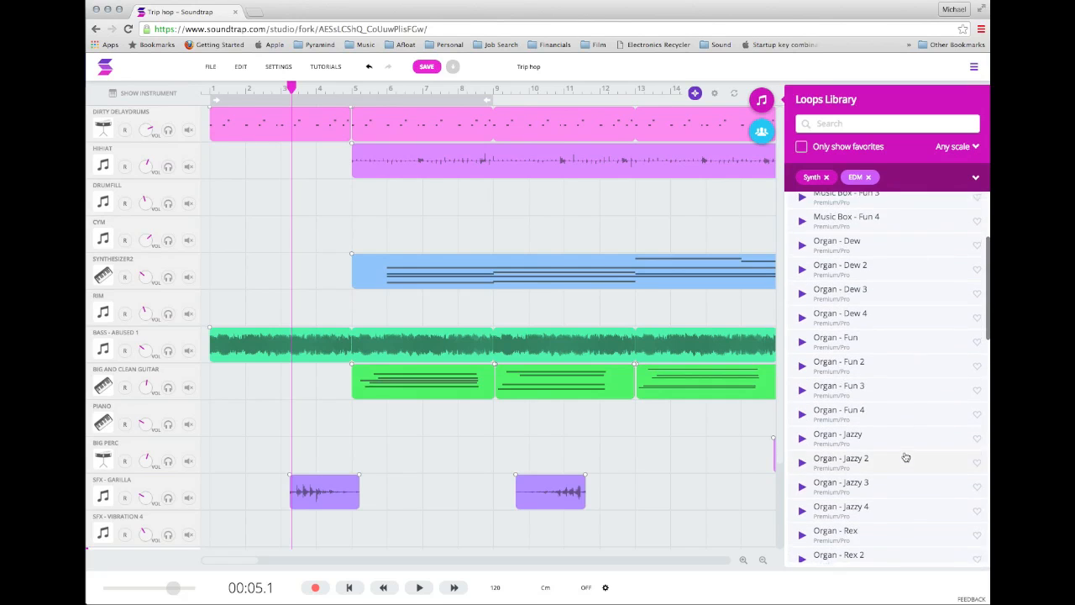
{"action": "scroll", "coordinate": [905, 456], "scroll_direction": "down", "scroll_amount": 5}
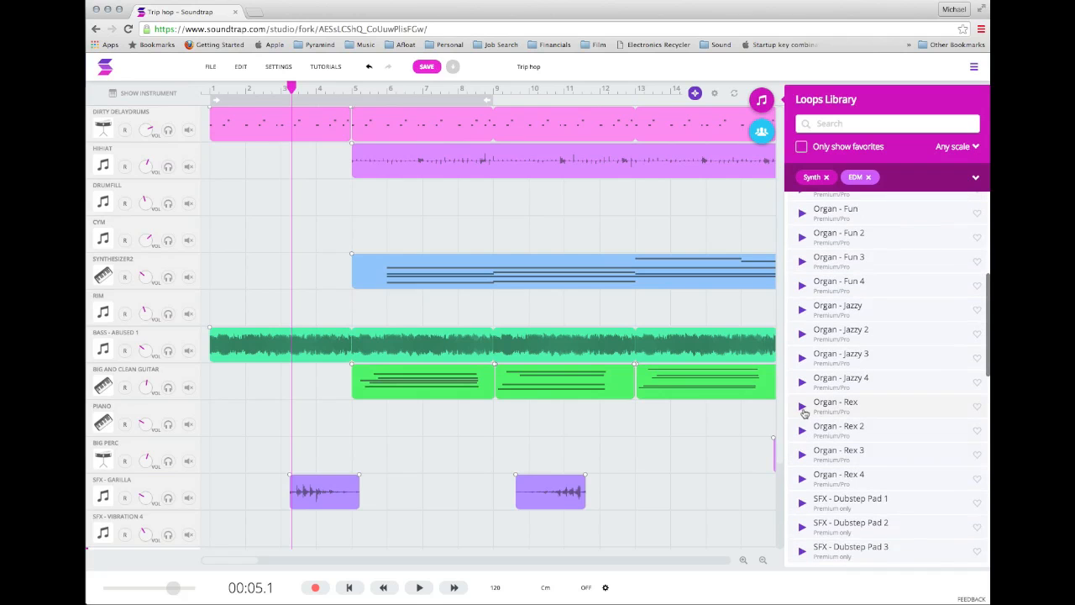
{"action": "left_click", "coordinate": [802, 406]}
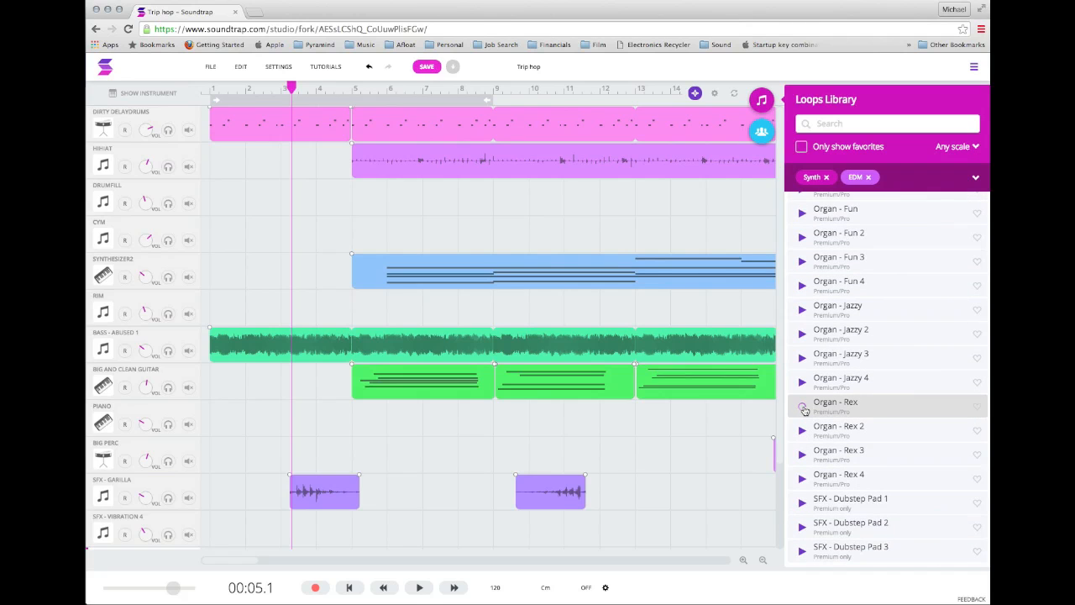
Preview the "Organ - Rex" loop again and add it to a new track starting at bar 2.
{"action": "mouse_move", "coordinate": [647, 394]}
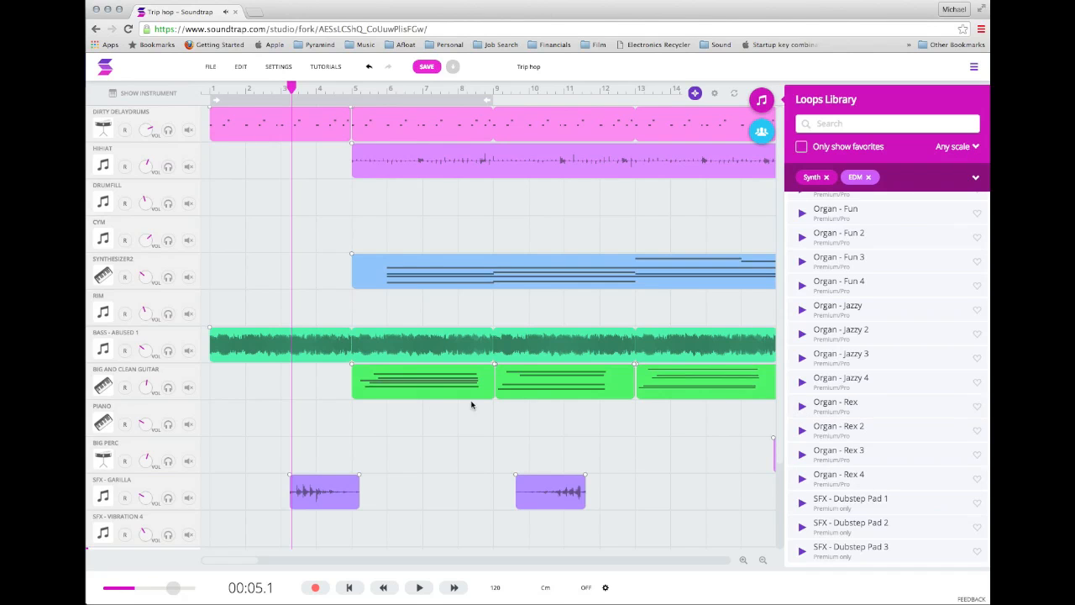
{"action": "scroll", "coordinate": [417, 436], "scroll_direction": "down", "scroll_amount": 3}
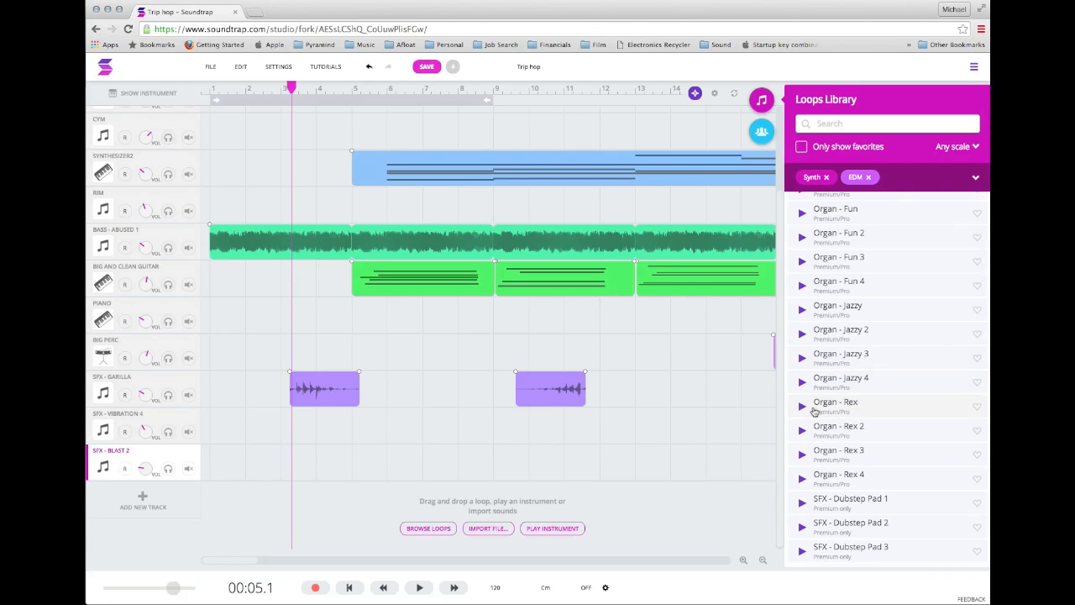
{"action": "left_click", "coordinate": [803, 407]}
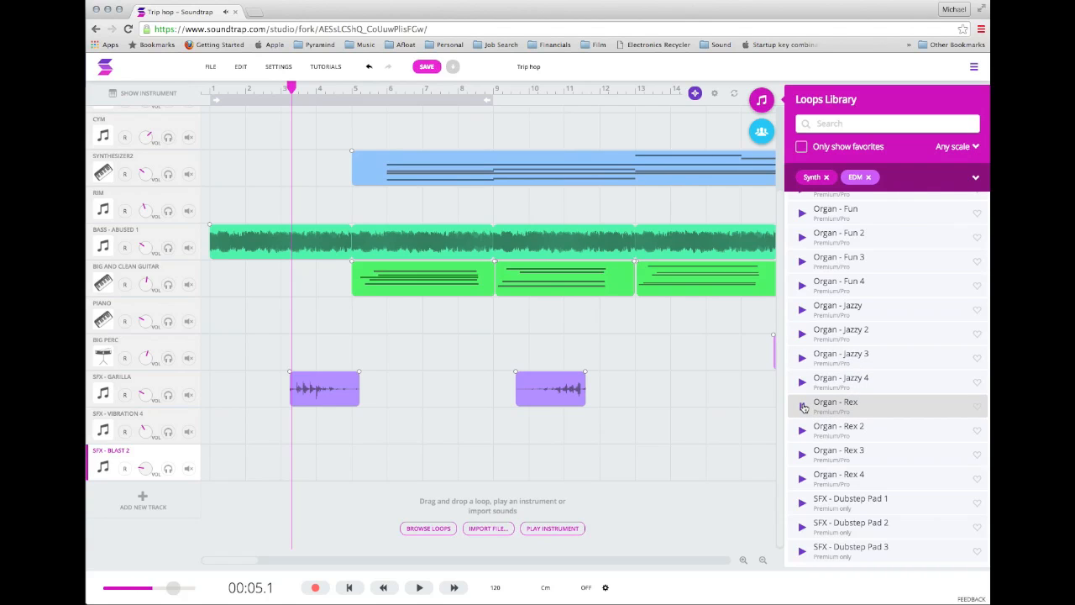
{"action": "left_click_drag", "start_coordinate": [859, 410], "coordinate": [246, 501]}
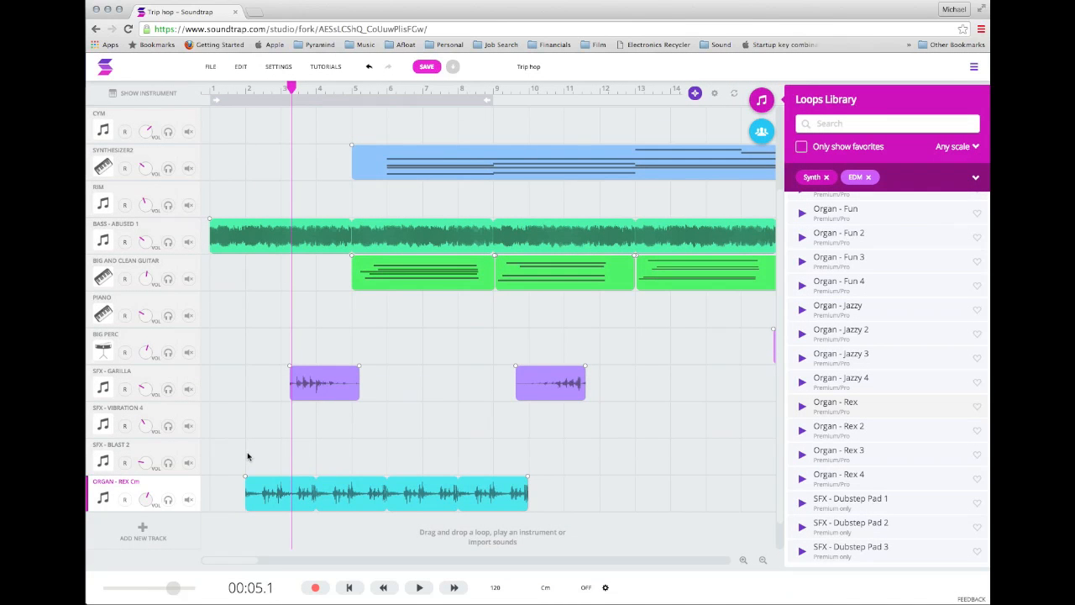
{"action": "scroll", "coordinate": [248, 456], "scroll_direction": "down", "scroll_amount": 1}
{"action": "mouse_move", "coordinate": [267, 475]}
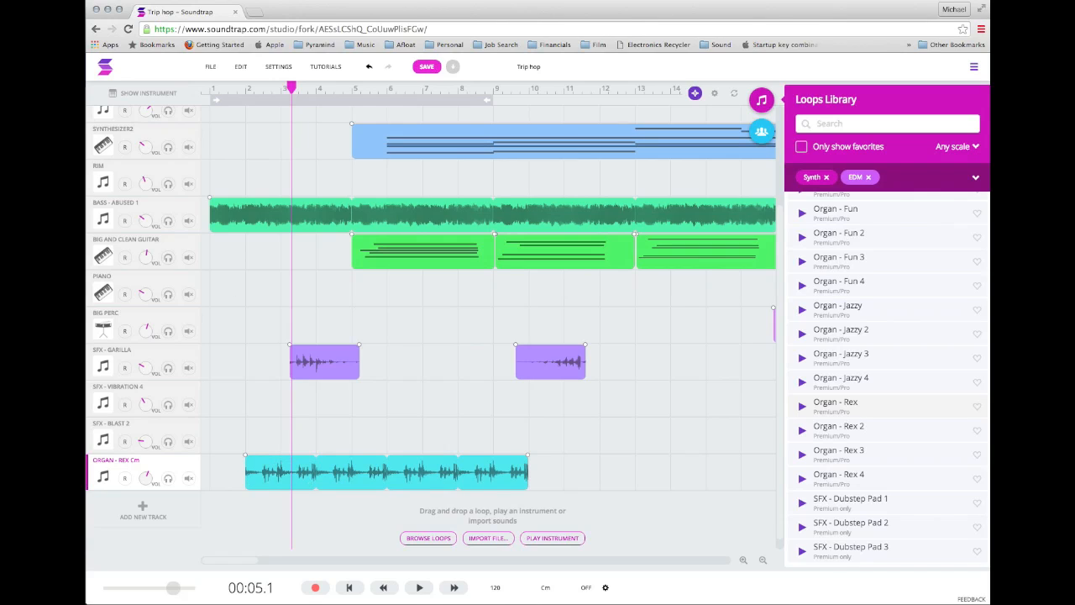
Play the song from the beginning and mute the SFX - Garilla track during playback.
{"action": "left_click_drag", "start_coordinate": [291, 88], "coordinate": [165, 87]}
{"action": "key", "text": "space"}
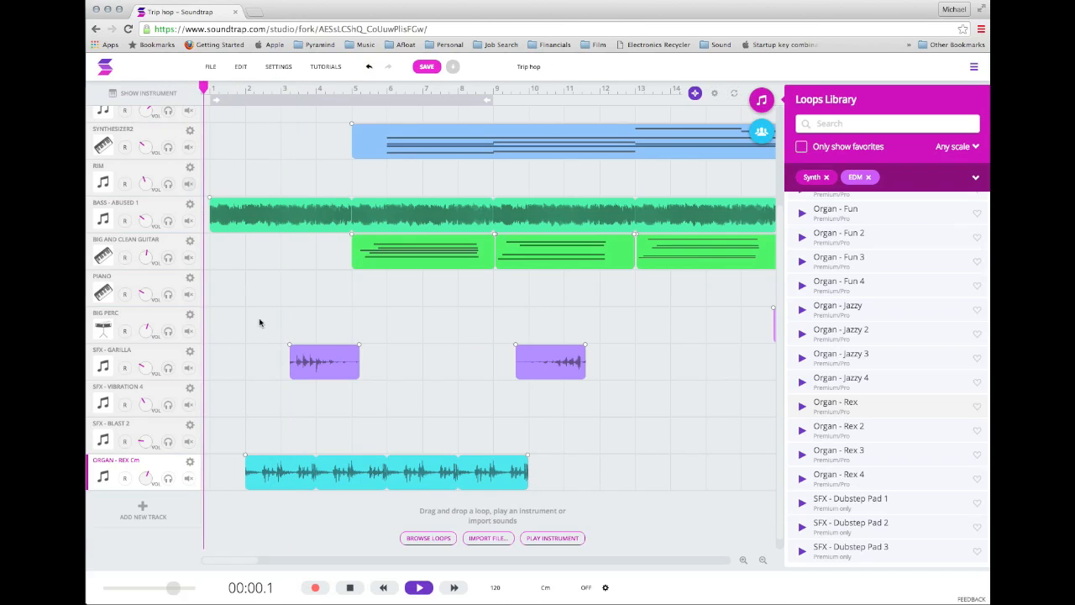
{"action": "mouse_move", "coordinate": [300, 462]}
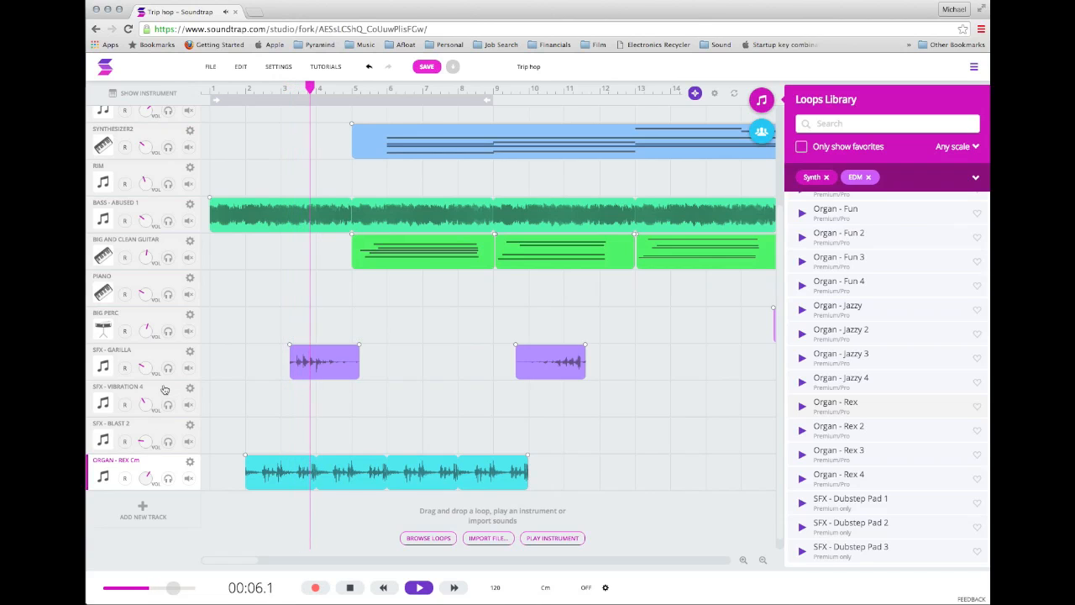
{"action": "left_click", "coordinate": [189, 367]}
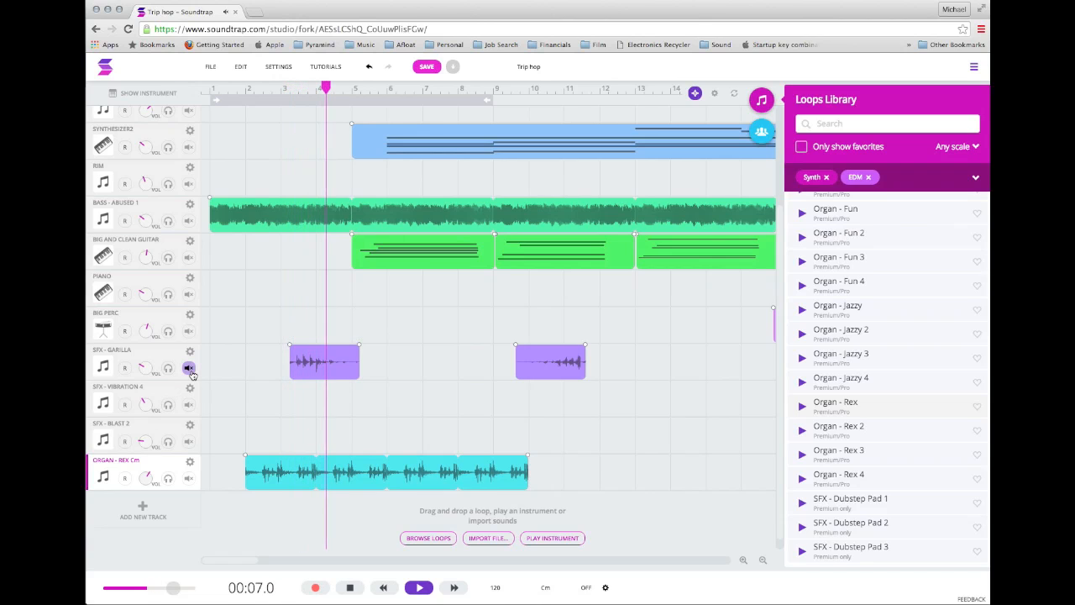
Listen to the Organ - Rex track in solo, turn its solo off, and stop playback.
{"action": "left_click", "coordinate": [168, 478]}
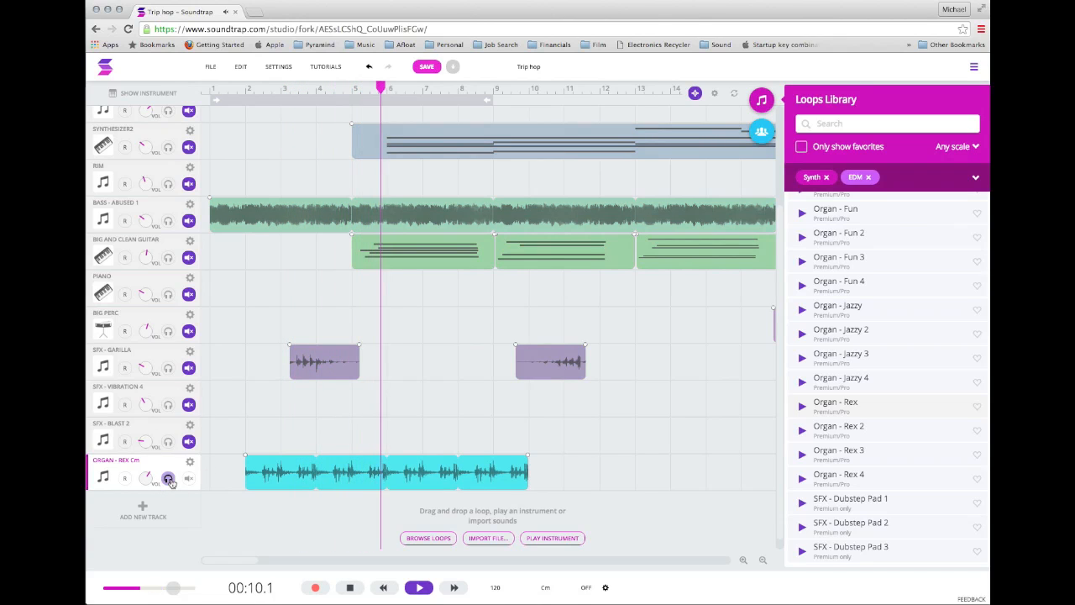
{"action": "left_click", "coordinate": [168, 478]}
{"action": "key", "text": "space"}
Remove the EDM and Synth filters from the Loops Library.
{"action": "scroll", "coordinate": [875, 188], "scroll_direction": "up", "scroll_amount": 5}
{"action": "left_click", "coordinate": [869, 178]}
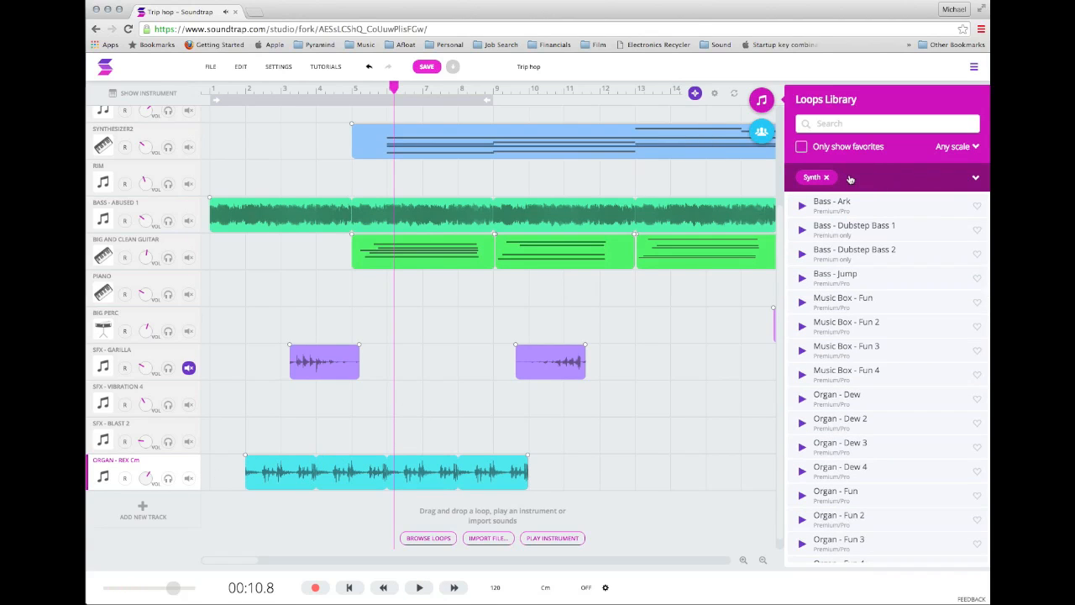
{"action": "left_click", "coordinate": [828, 178]}
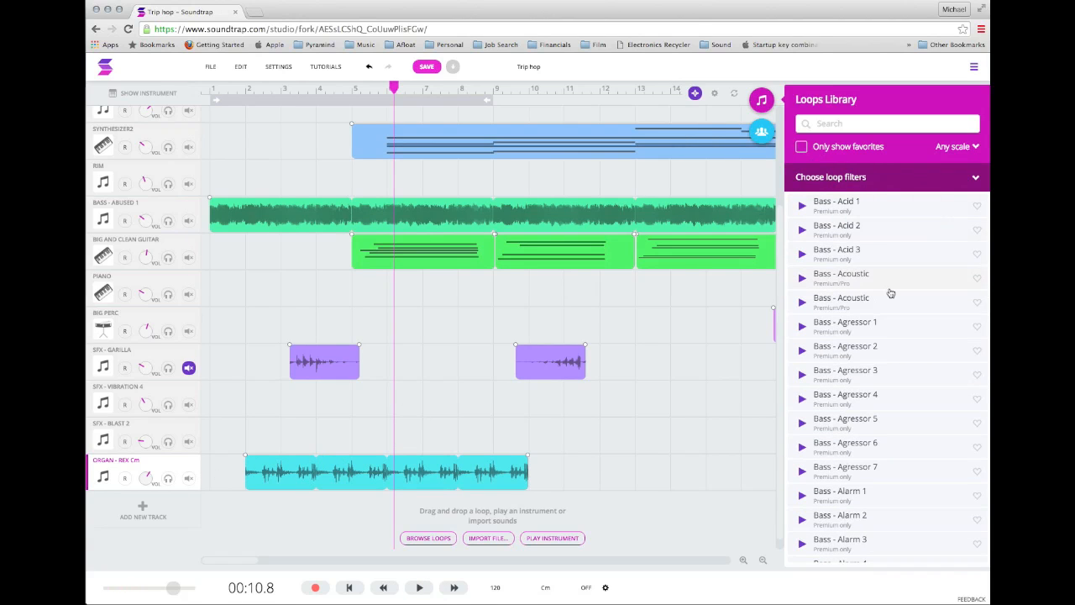
Mark the "Bass - Acid 1" loop as a favorite and briefly limit the library list to favorites only.
{"action": "left_click", "coordinate": [838, 119]}
{"action": "scroll", "coordinate": [858, 293], "scroll_direction": "down", "scroll_amount": 6}
{"action": "scroll", "coordinate": [858, 293], "scroll_direction": "up", "scroll_amount": 6}
{"action": "scroll", "coordinate": [858, 293], "scroll_direction": "down", "scroll_amount": 4}
{"action": "scroll", "coordinate": [858, 293], "scroll_direction": "up", "scroll_amount": 4}
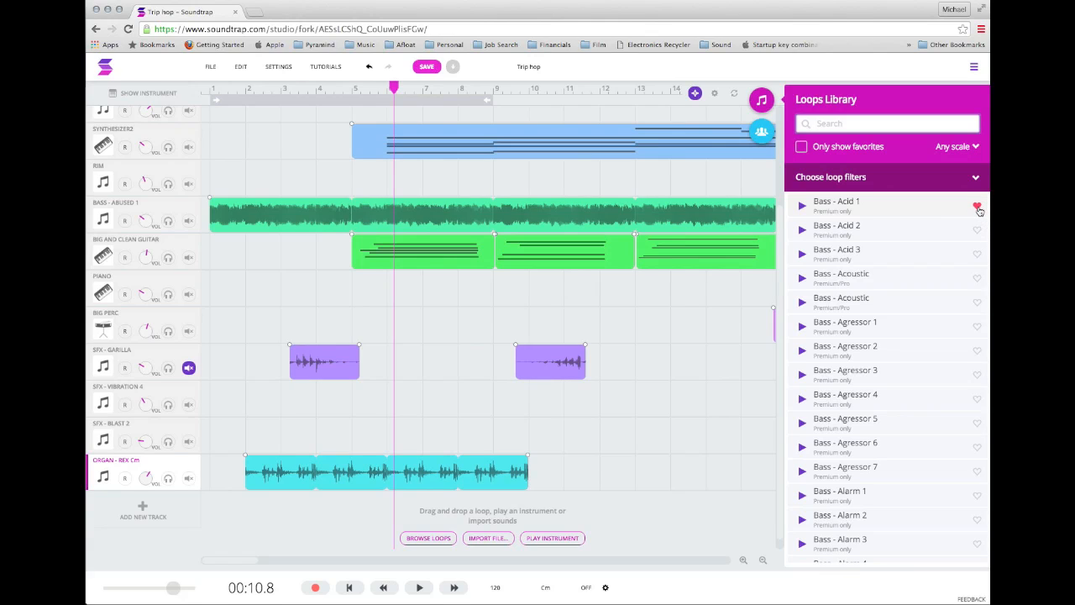
{"action": "left_click", "coordinate": [802, 147]}
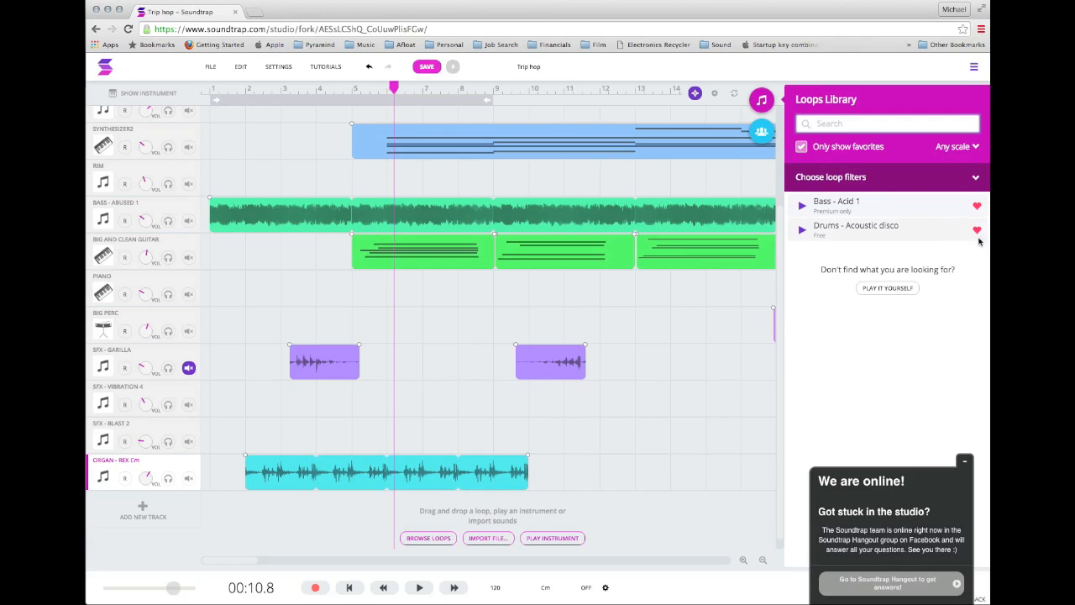
{"action": "left_click", "coordinate": [801, 146]}
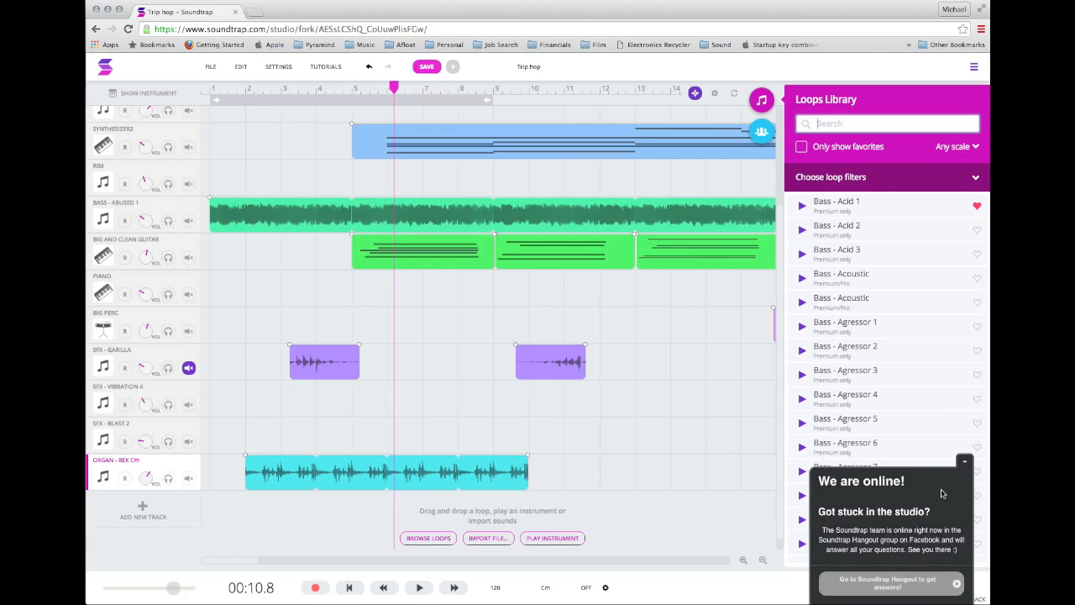
Minimize the "We are online!" chat popup and close the Loops Library.
{"action": "left_click", "coordinate": [964, 463]}
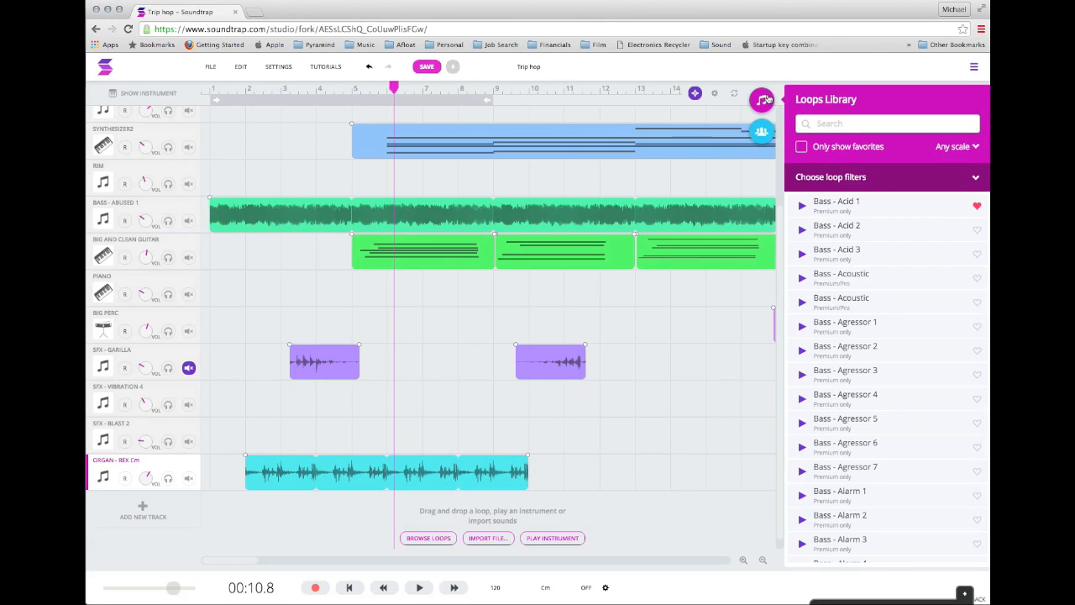
{"action": "left_click", "coordinate": [762, 99]}
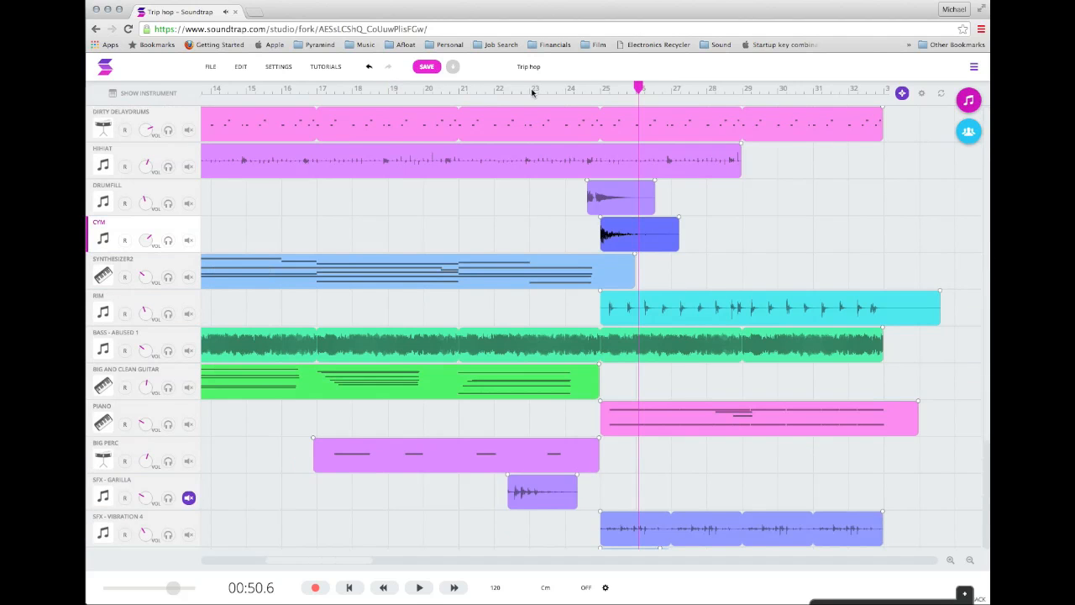
Select the Rim region at bar 25 and try out its start and end trim handles.
{"action": "left_click", "coordinate": [592, 88]}
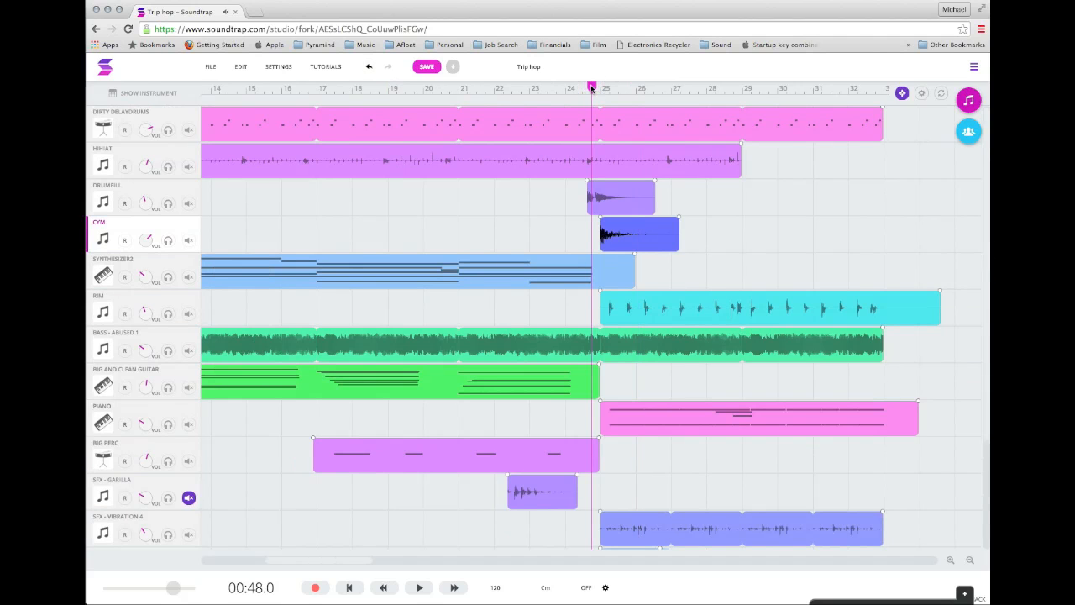
{"action": "left_click", "coordinate": [755, 315]}
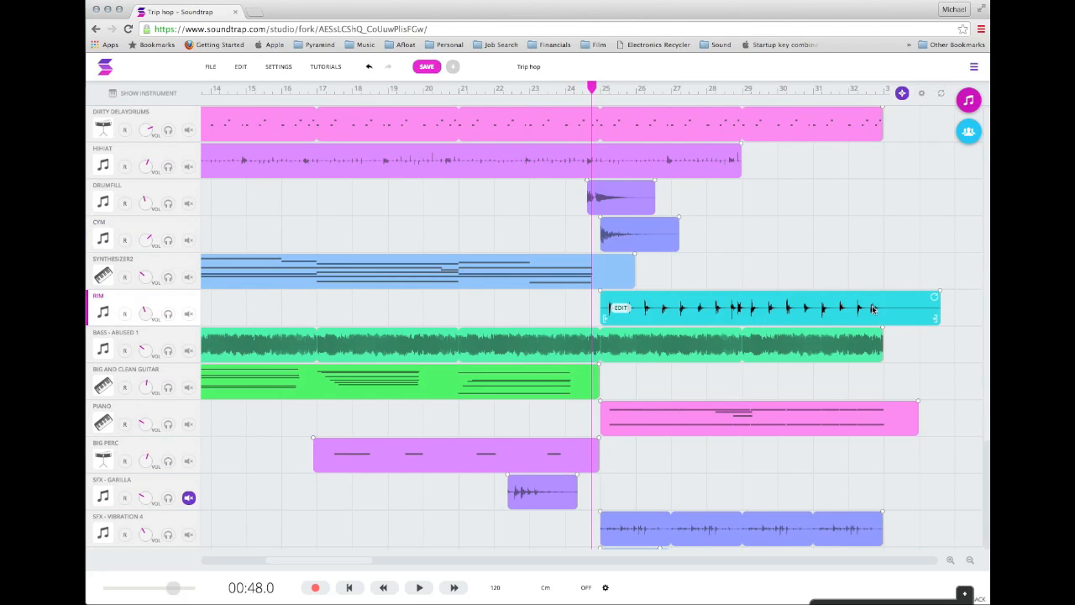
{"action": "mouse_move", "coordinate": [602, 318]}
{"action": "left_mouse_down"}
{"action": "mouse_move", "coordinate": [743, 319]}
{"action": "mouse_move", "coordinate": [601, 318]}
{"action": "left_mouse_up"}
{"action": "mouse_move", "coordinate": [936, 319]}
{"action": "left_mouse_down"}
{"action": "mouse_move", "coordinate": [737, 323]}
{"action": "mouse_move", "coordinate": [941, 322]}
{"action": "left_mouse_up"}
{"action": "scroll", "coordinate": [950, 321], "scroll_direction": "right", "scroll_amount": 3}
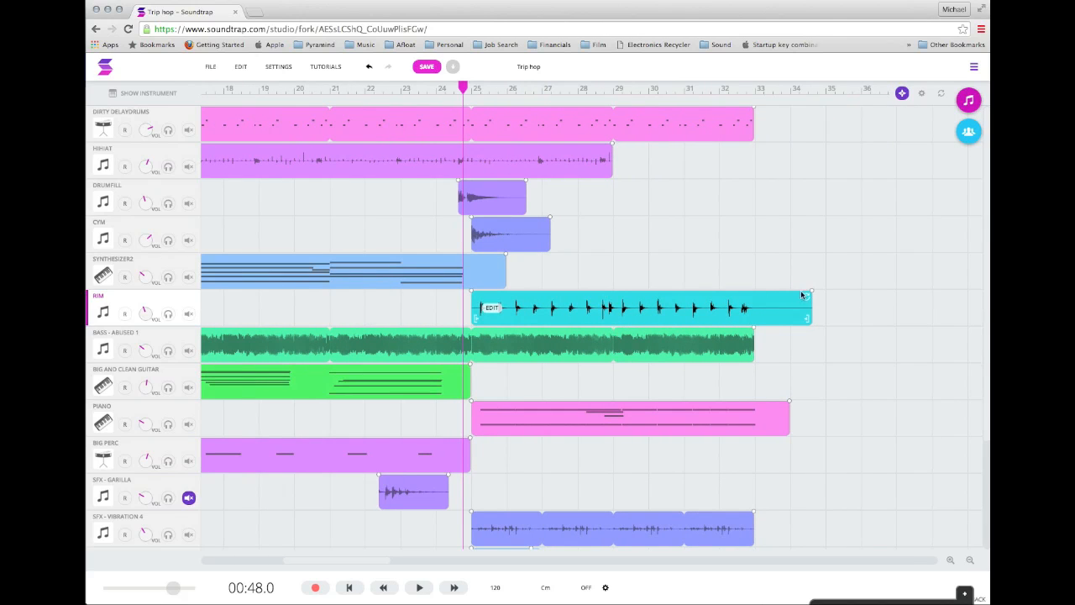
{"action": "scroll", "coordinate": [675, 312], "scroll_direction": "left", "scroll_amount": 1}
Move the Rim region, shortened to eight bars, to start at bar 17 and loop it up to bar 33.
{"action": "left_click_drag", "start_coordinate": [622, 310], "coordinate": [420, 307]}
{"action": "left_click_drag", "start_coordinate": [622, 319], "coordinate": [853, 308]}
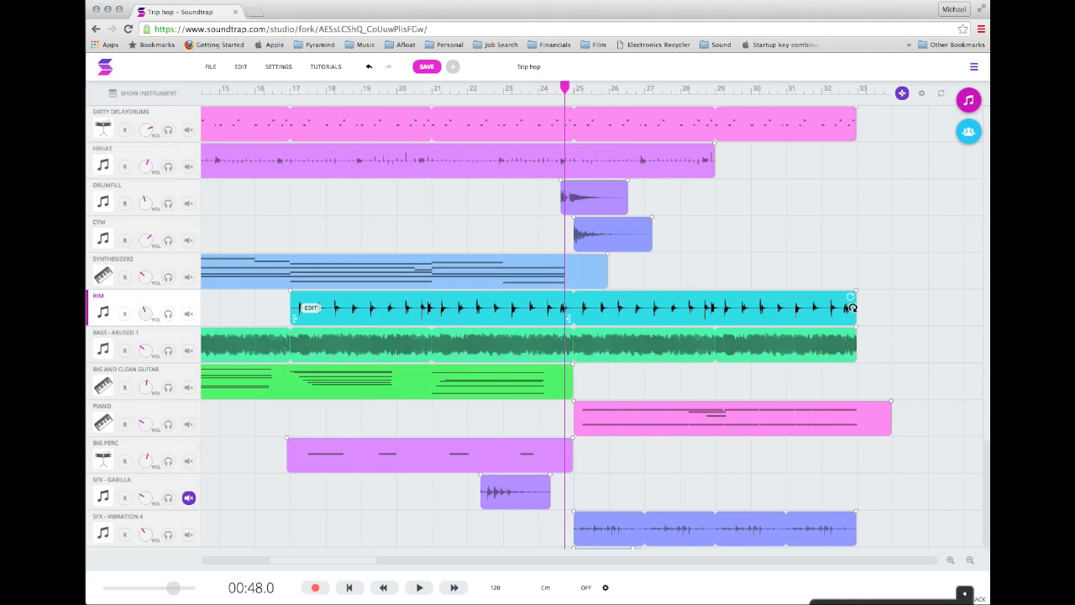
Add a fade-in of about three bars to the Rim region and play the track in solo from just before bar 17.
{"action": "left_click_drag", "start_coordinate": [288, 291], "coordinate": [407, 301]}
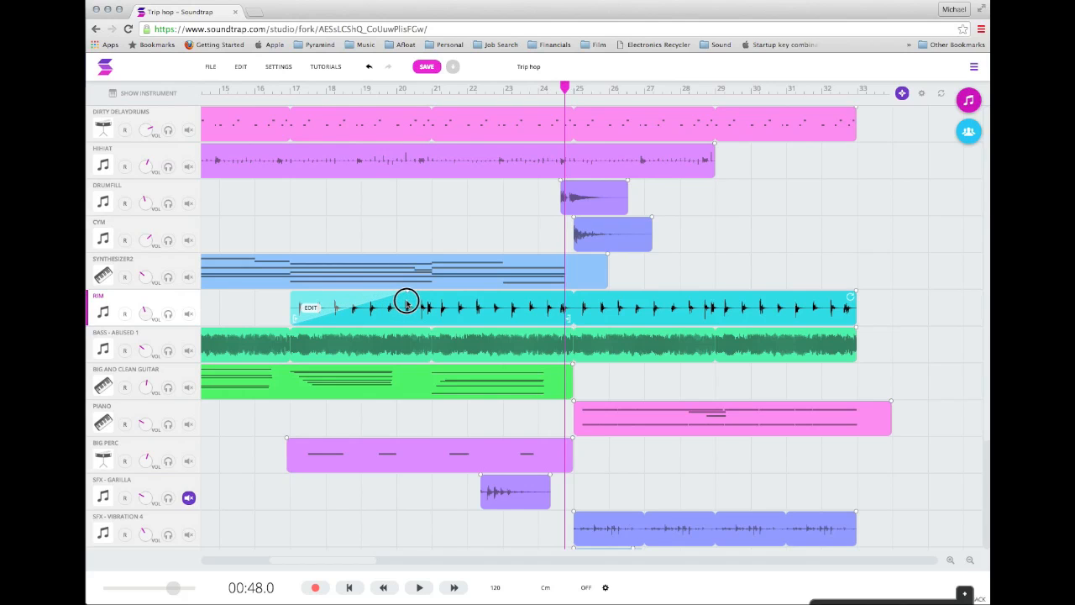
{"action": "left_click", "coordinate": [283, 87]}
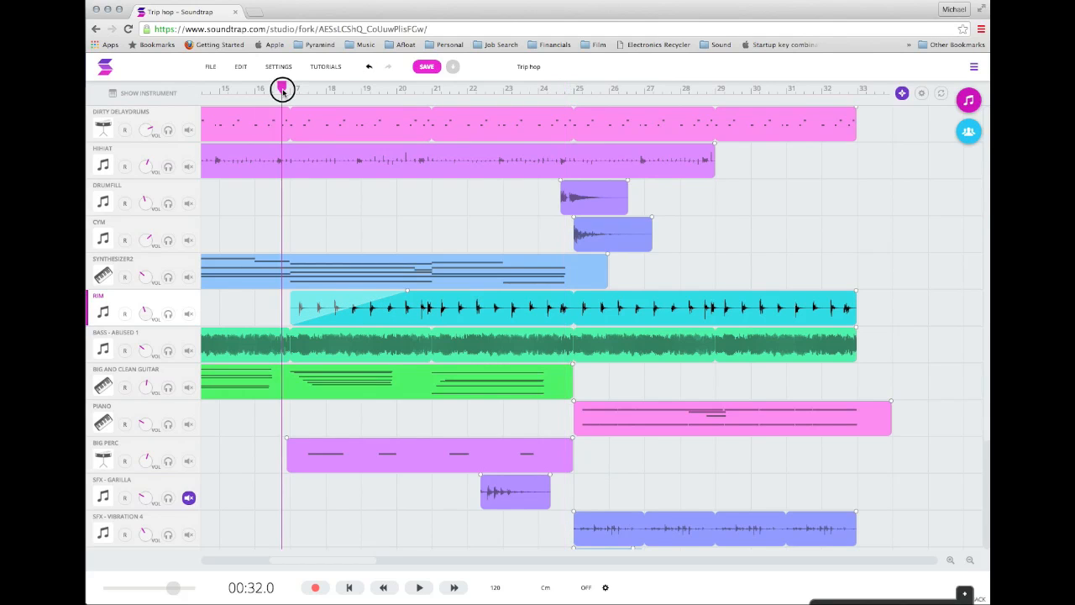
{"action": "left_click", "coordinate": [168, 313]}
{"action": "key", "text": "space"}
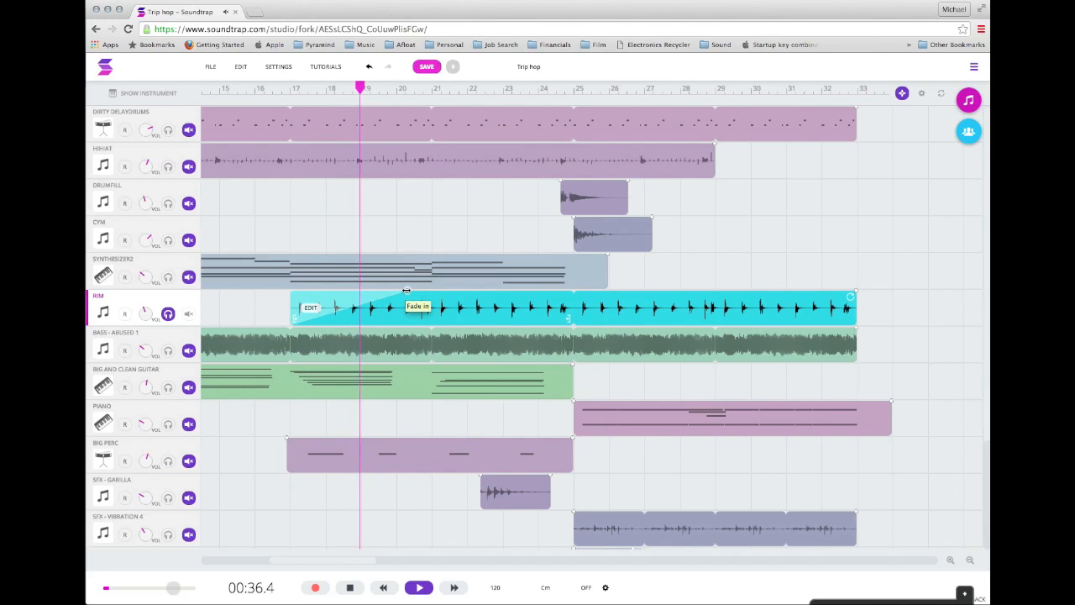
Pull the Rim region's fade-in back to its start and replay the soloed track from just before bar 17.
{"action": "left_click_drag", "start_coordinate": [406, 290], "coordinate": [307, 287]}
{"action": "left_click", "coordinate": [281, 89]}
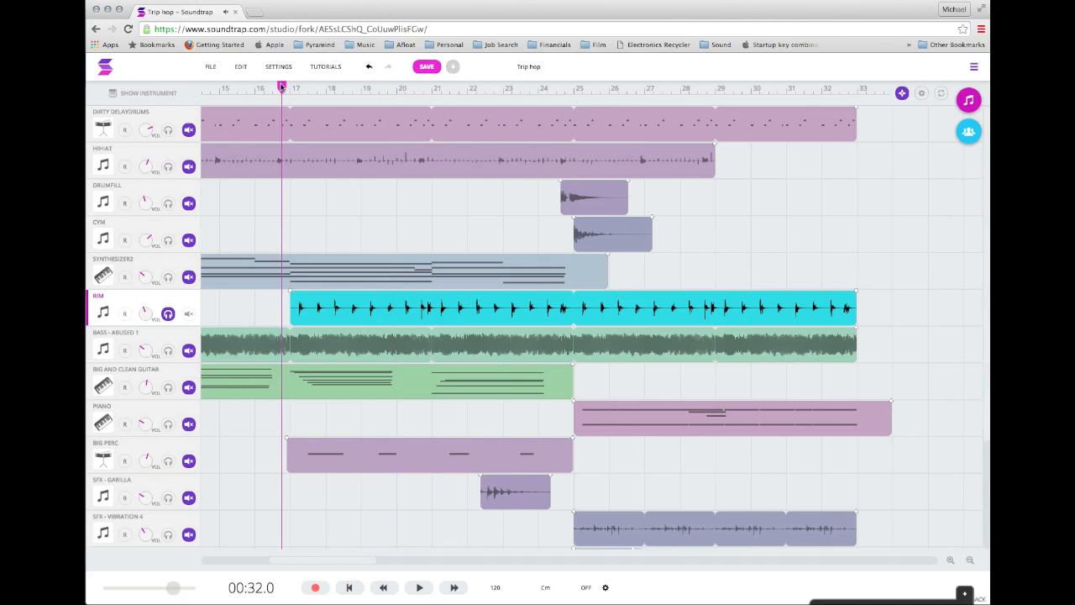
{"action": "key", "text": "space"}
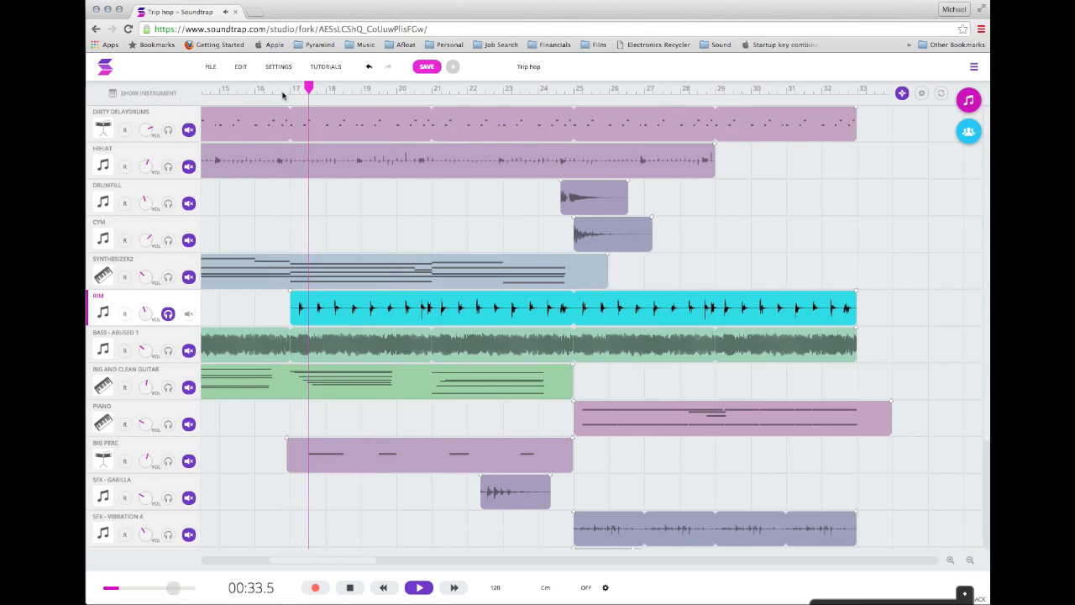
{"action": "key", "text": "space"}
Give the Rim region a fade-in of about one and a half bars and a fade-out at its end.
{"action": "left_click_drag", "start_coordinate": [307, 289], "coordinate": [347, 289]}
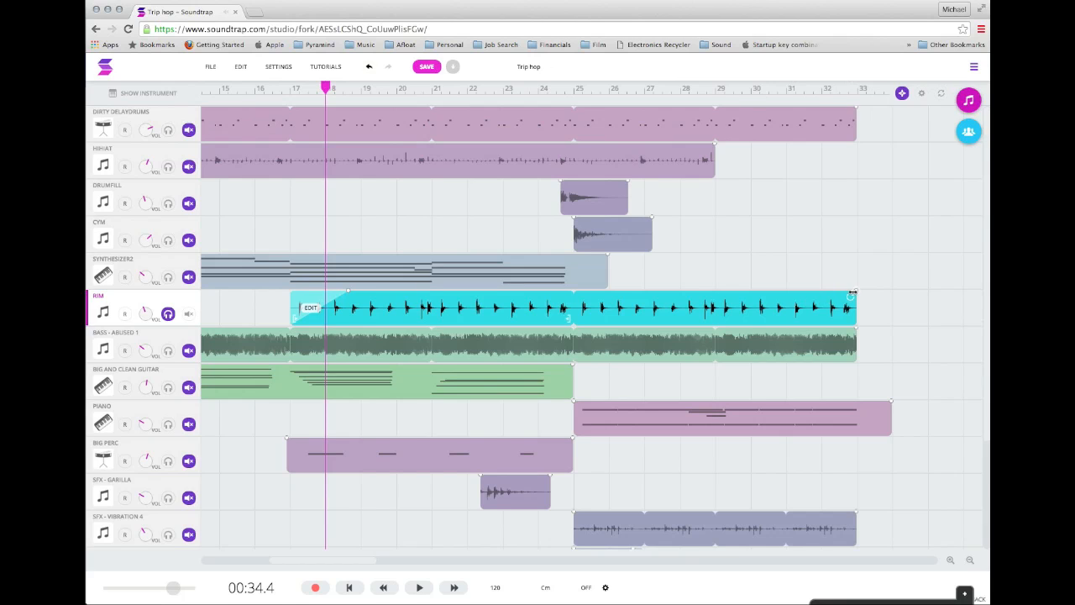
{"action": "left_click_drag", "start_coordinate": [852, 291], "coordinate": [781, 293]}
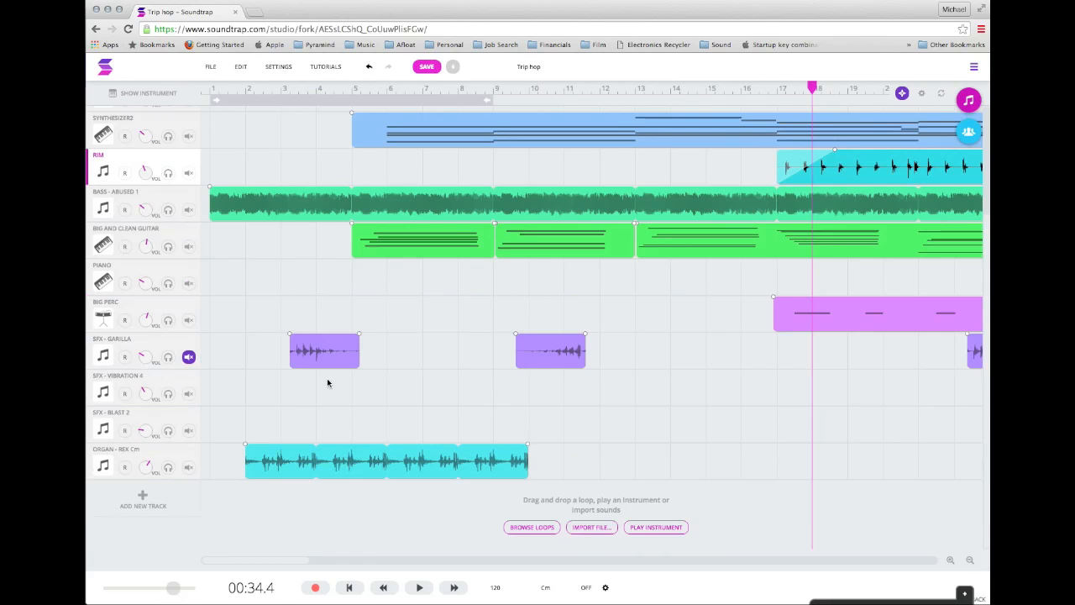
Add a new Voice & Microphones track and move the playhead back to the start of the song.
{"action": "left_click", "coordinate": [143, 499]}
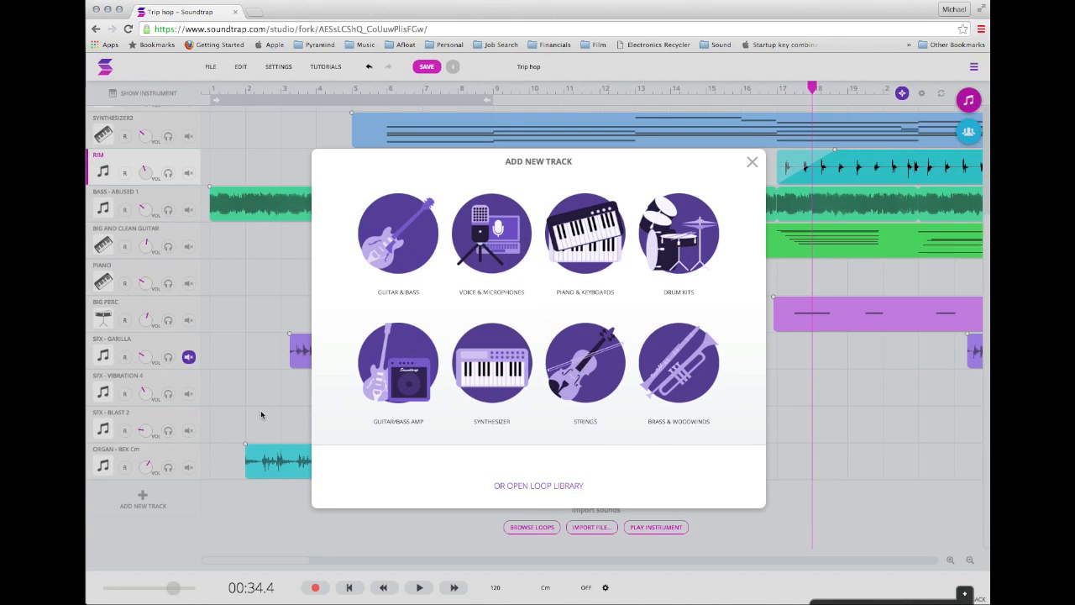
{"action": "left_click", "coordinate": [501, 238]}
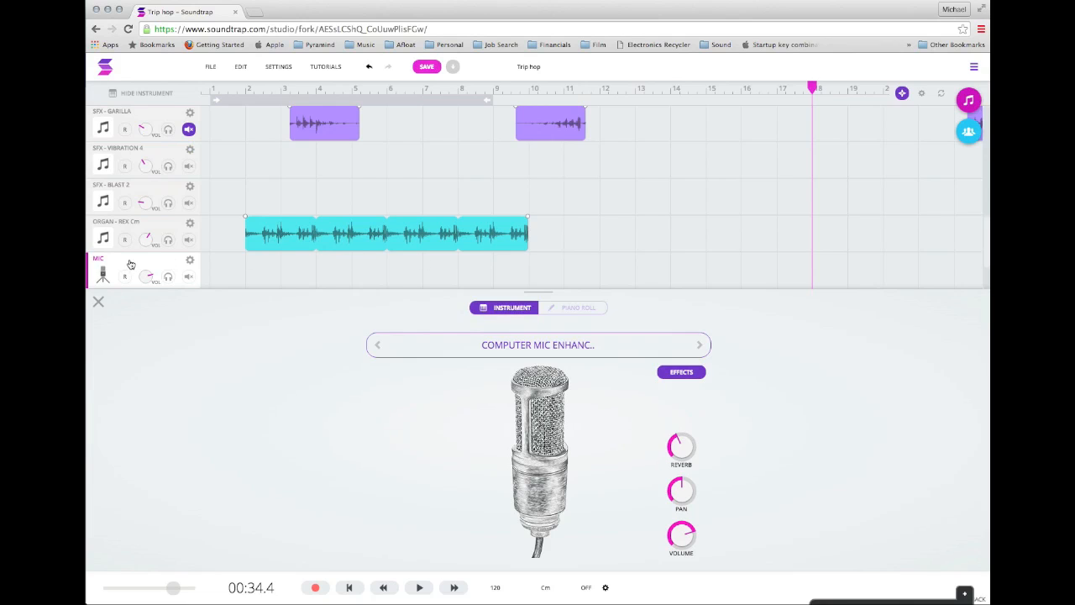
{"action": "left_click", "coordinate": [256, 267]}
{"action": "mouse_move", "coordinate": [254, 91]}
{"action": "left_mouse_down"}
{"action": "mouse_move", "coordinate": [168, 89]}
{"action": "mouse_move", "coordinate": [214, 91]}
{"action": "left_mouse_up"}
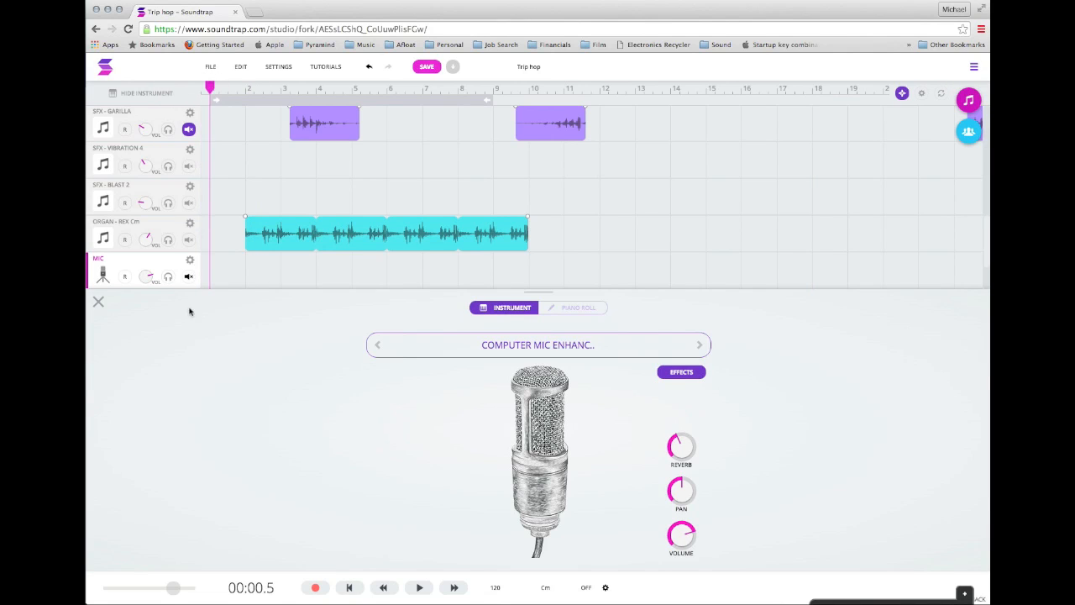
Arm the Mic track for recording with the headphones option and hide the instrument view.
{"action": "left_click", "coordinate": [124, 276]}
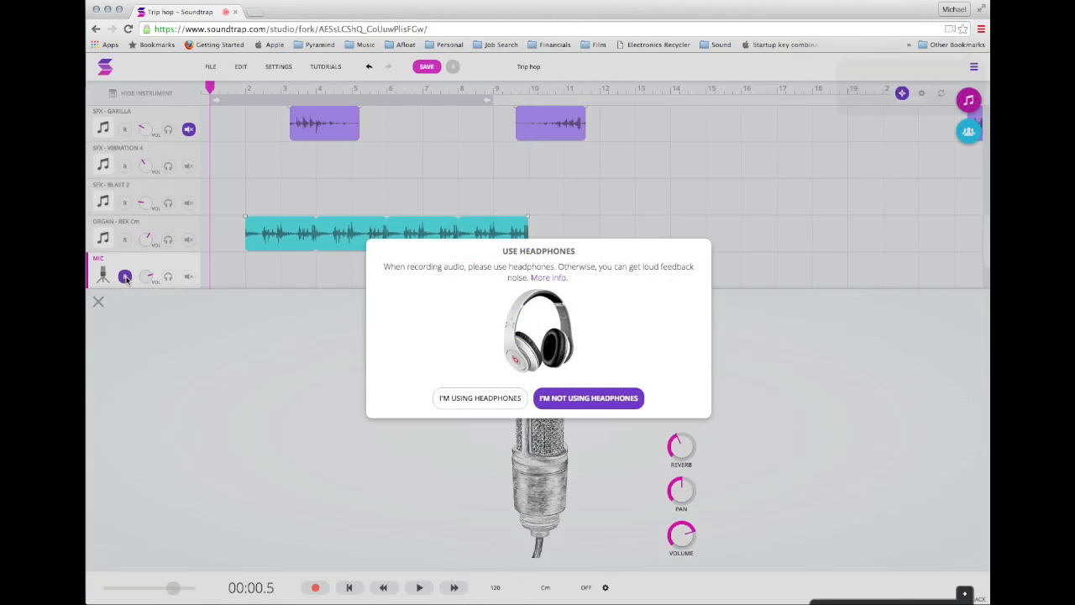
{"action": "left_click", "coordinate": [475, 400]}
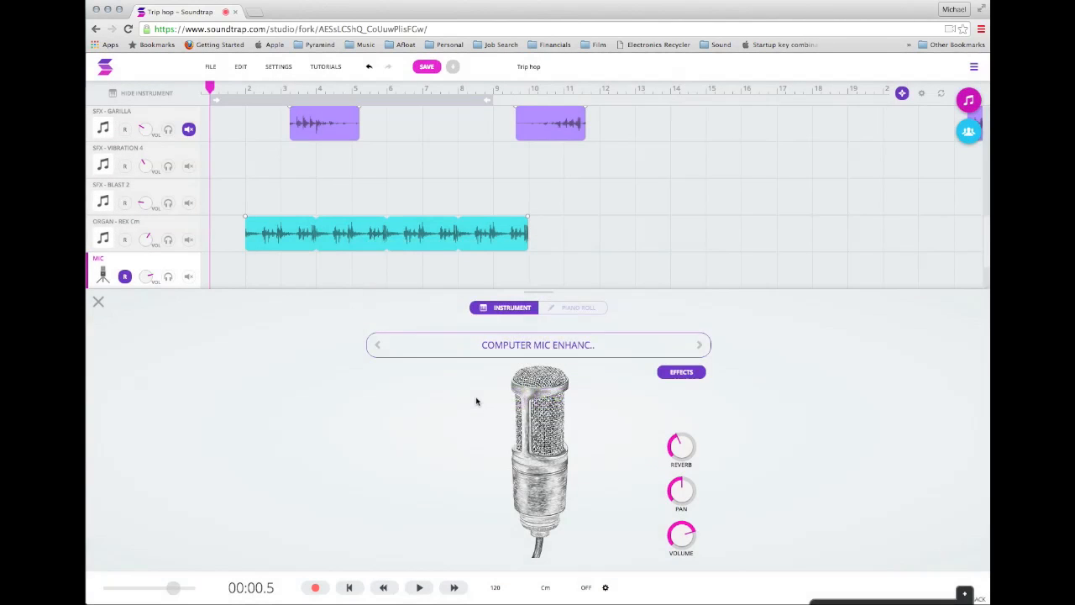
{"action": "left_click", "coordinate": [98, 303]}
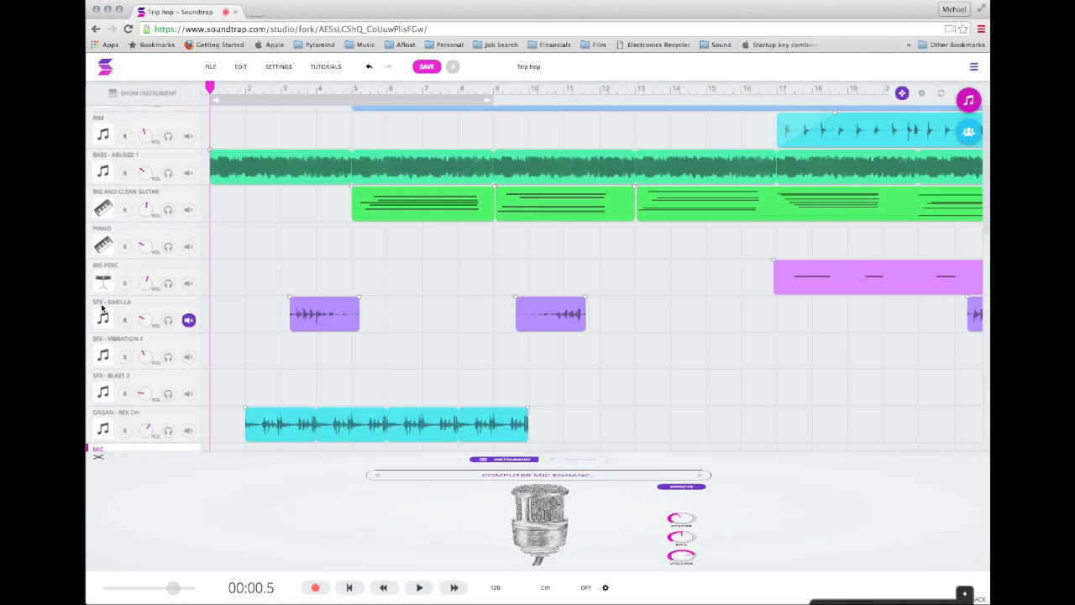
Record about nine seconds of audio on the Mic track from the start of the song and stop.
{"action": "left_click", "coordinate": [315, 587]}
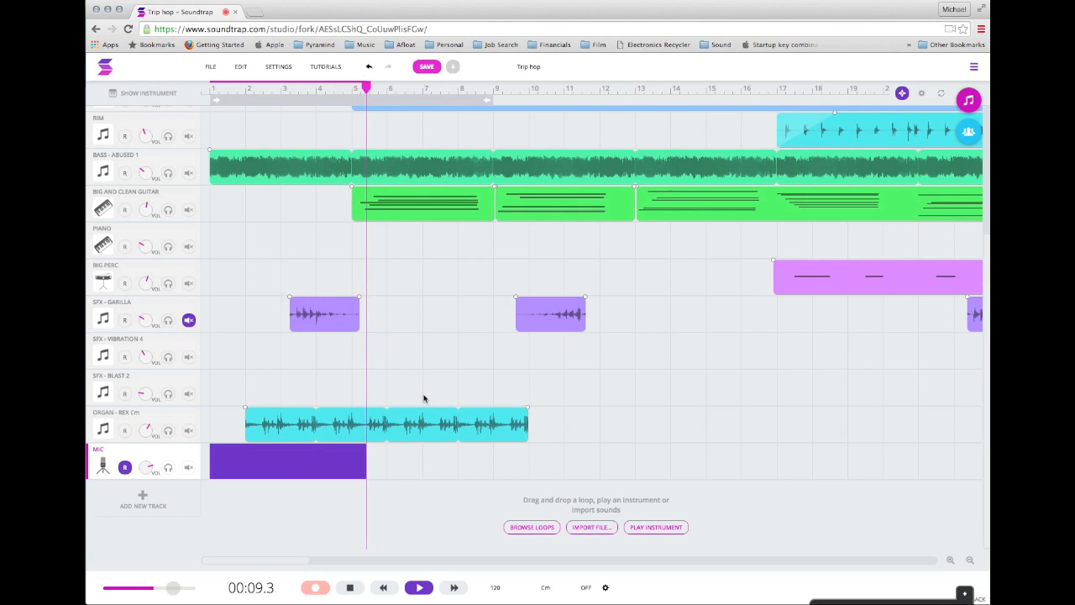
{"action": "key", "text": "space"}
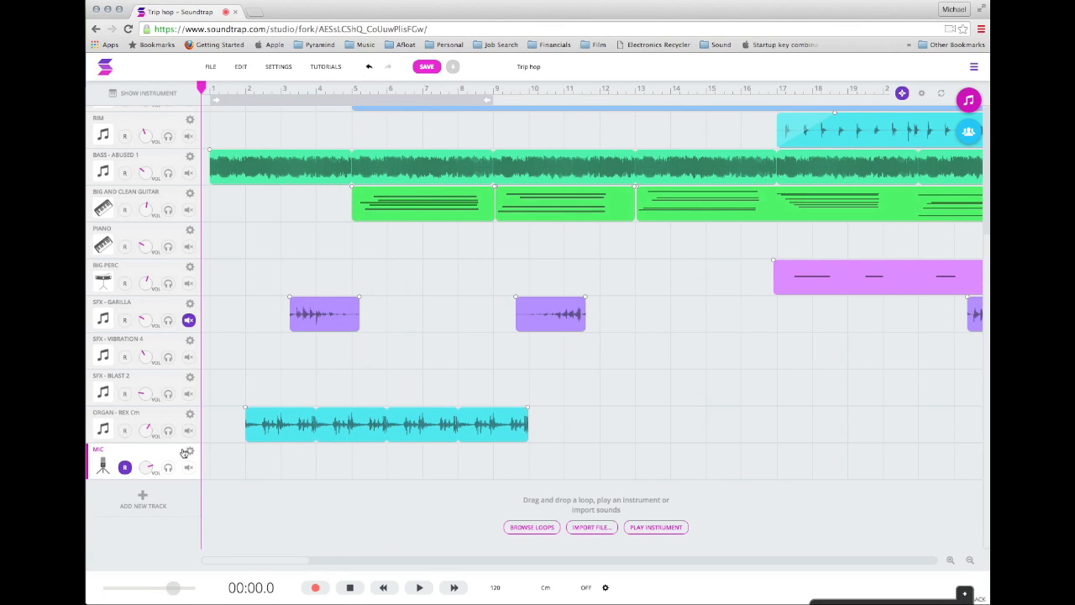
Delete the Mic track from the project.
{"action": "right_click", "coordinate": [193, 450]}
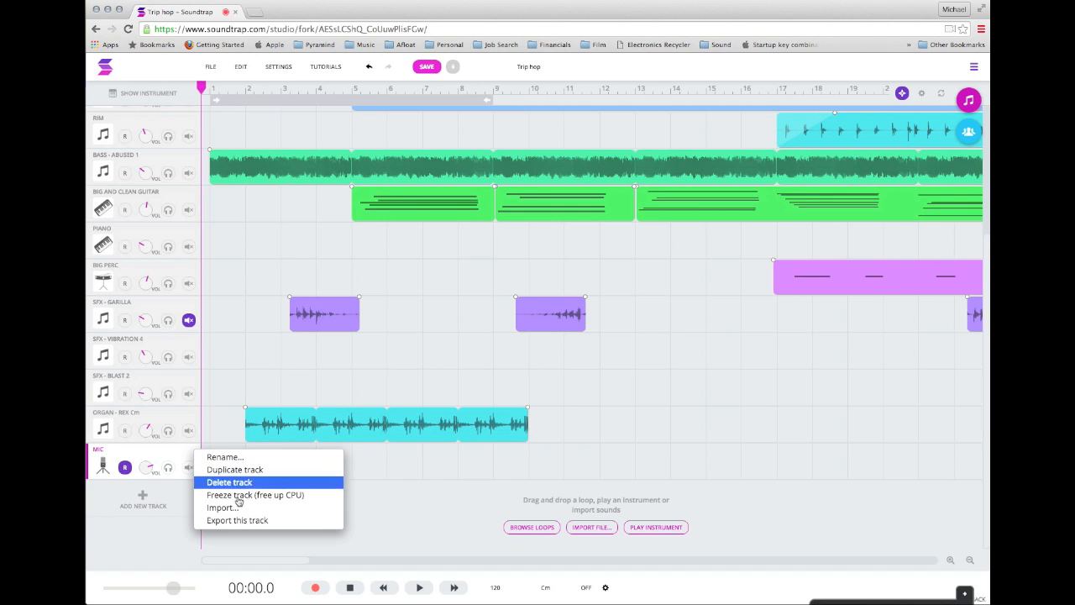
{"action": "left_click", "coordinate": [264, 483]}
{"action": "left_click", "coordinate": [507, 347]}
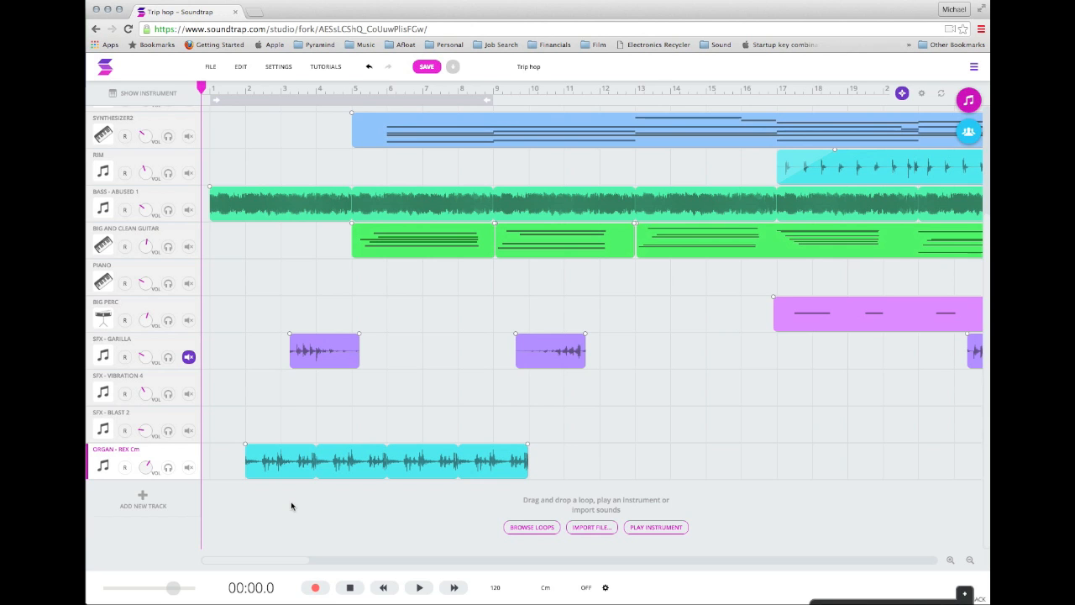
Rename the project as Break Down.
{"action": "scroll", "coordinate": [291, 504], "scroll_direction": "up", "scroll_amount": 4}
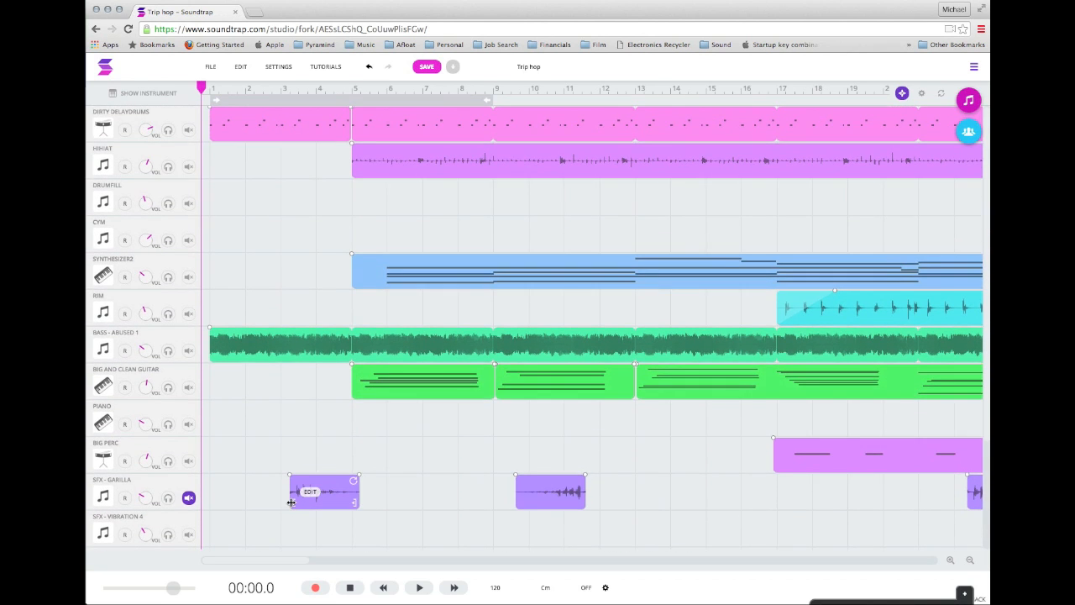
{"action": "scroll", "coordinate": [291, 505], "scroll_direction": "right", "scroll_amount": 6}
{"action": "scroll", "coordinate": [292, 504], "scroll_direction": "left", "scroll_amount": 6}
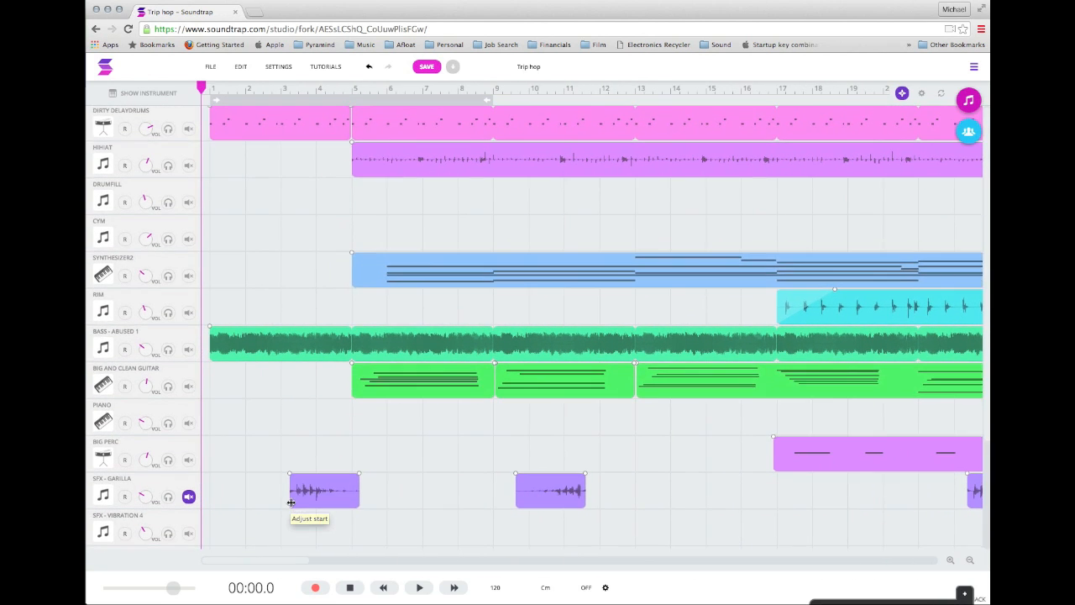
{"action": "left_click", "coordinate": [541, 69]}
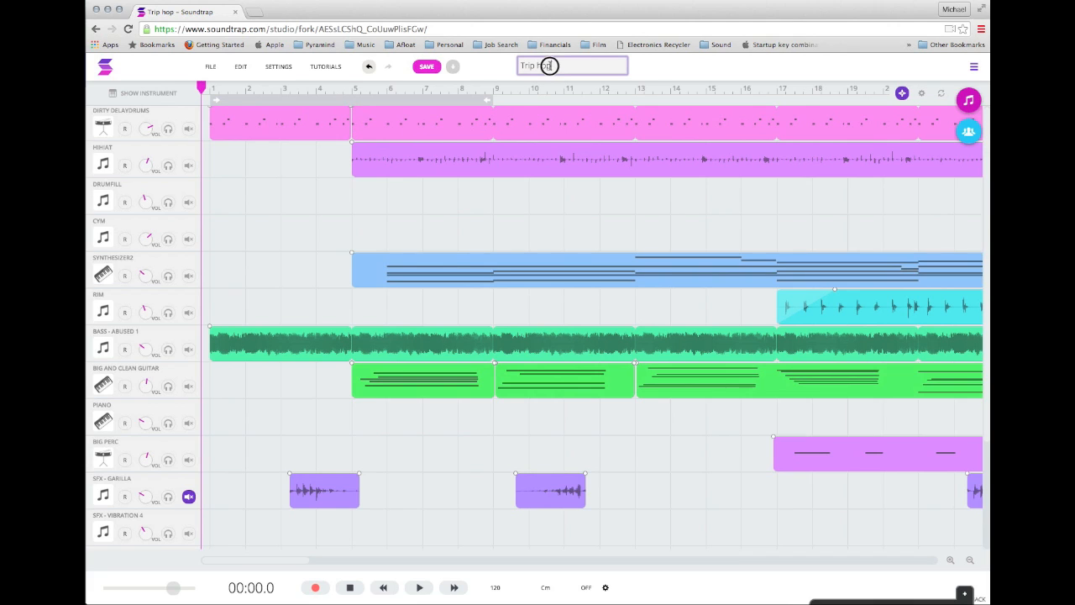
{"action": "left_click_drag", "start_coordinate": [577, 66], "coordinate": [501, 65]}
{"action": "type", "text": "Break Down"}
{"action": "key", "text": "Return"}
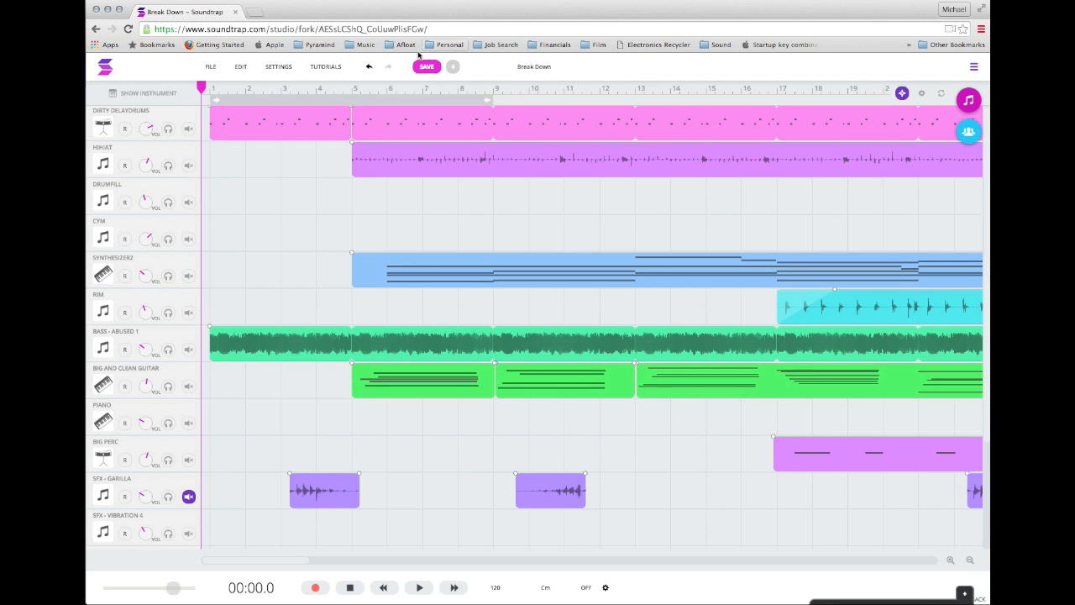
Save the project and download its mix as an MP3.
{"action": "left_click", "coordinate": [429, 67]}
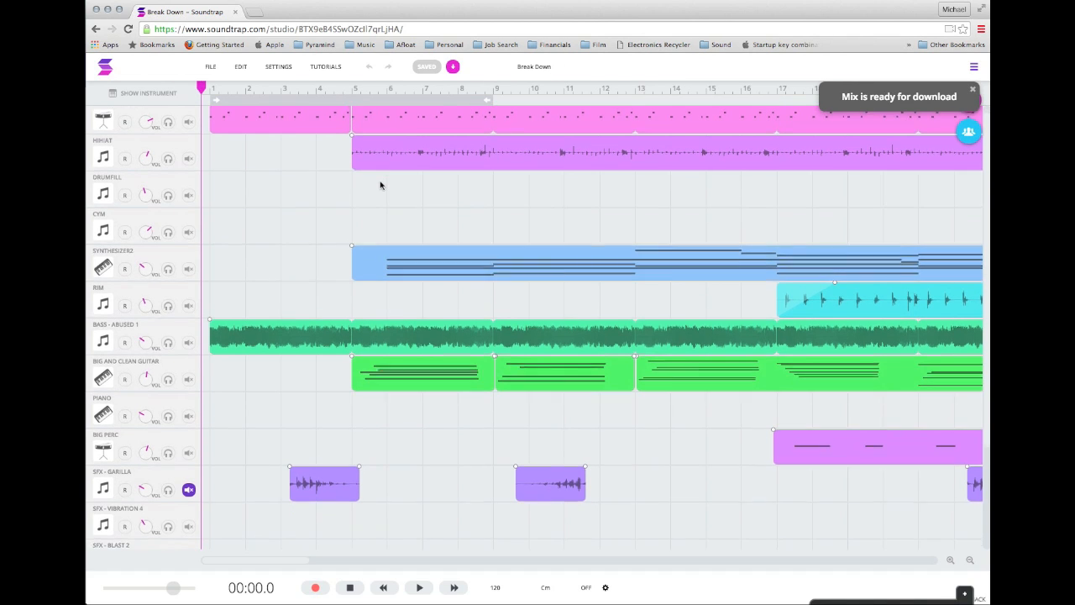
{"action": "left_click", "coordinate": [453, 67]}
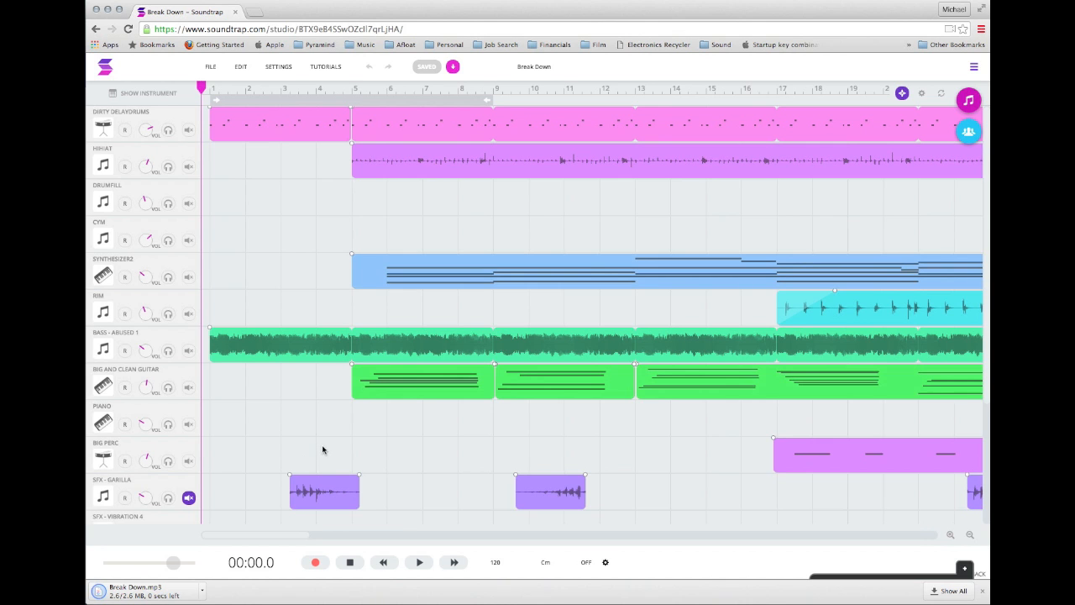
Add a new Piano & Keyboards track below the Organ track.
{"action": "scroll", "coordinate": [267, 351], "scroll_direction": "down", "scroll_amount": 3}
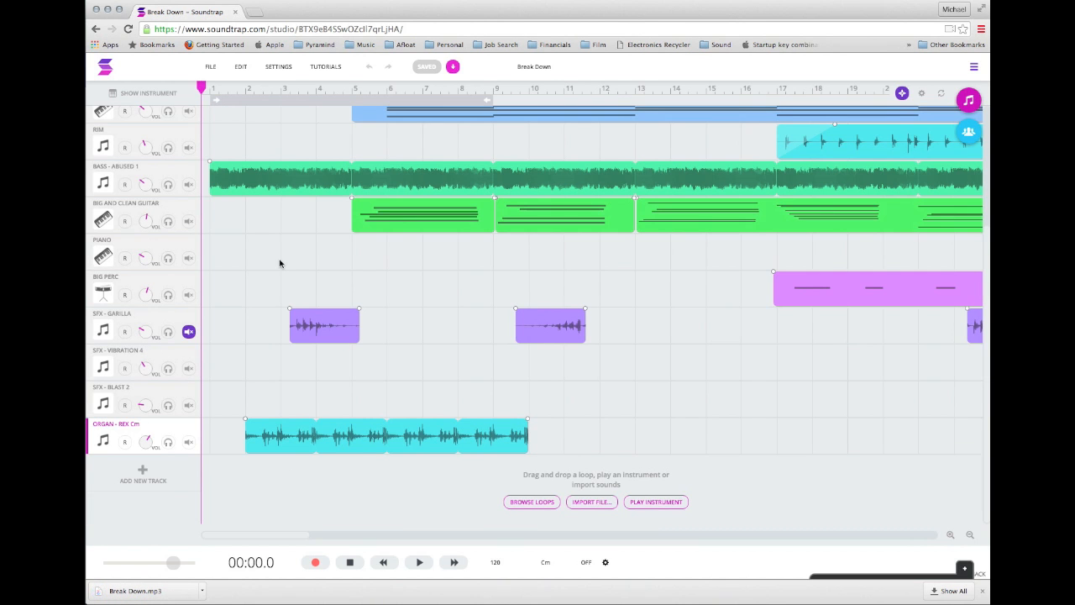
{"action": "left_click", "coordinate": [143, 472]}
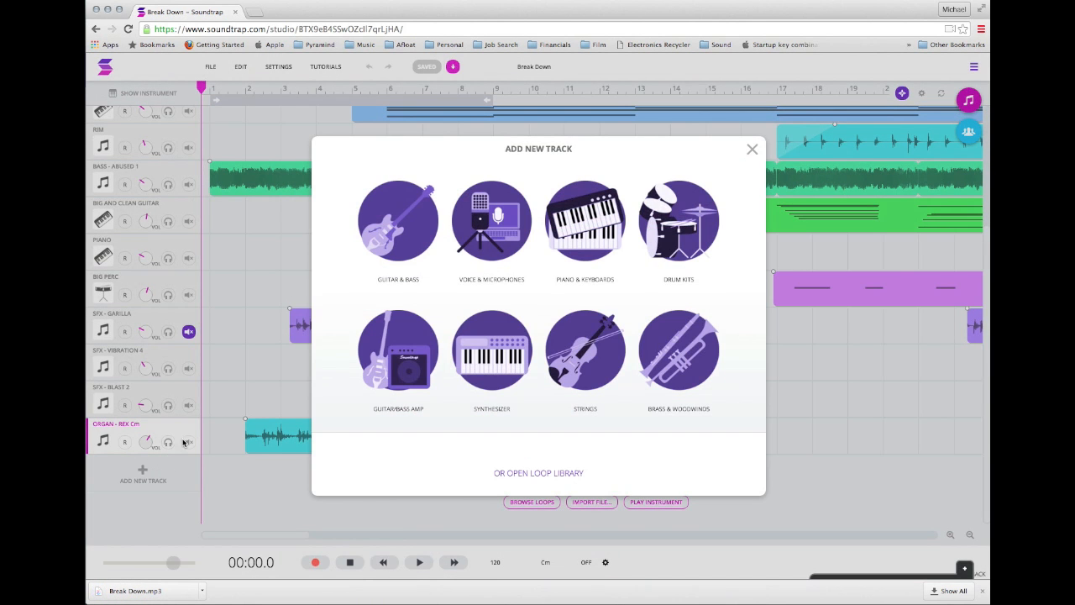
{"action": "left_click", "coordinate": [585, 240]}
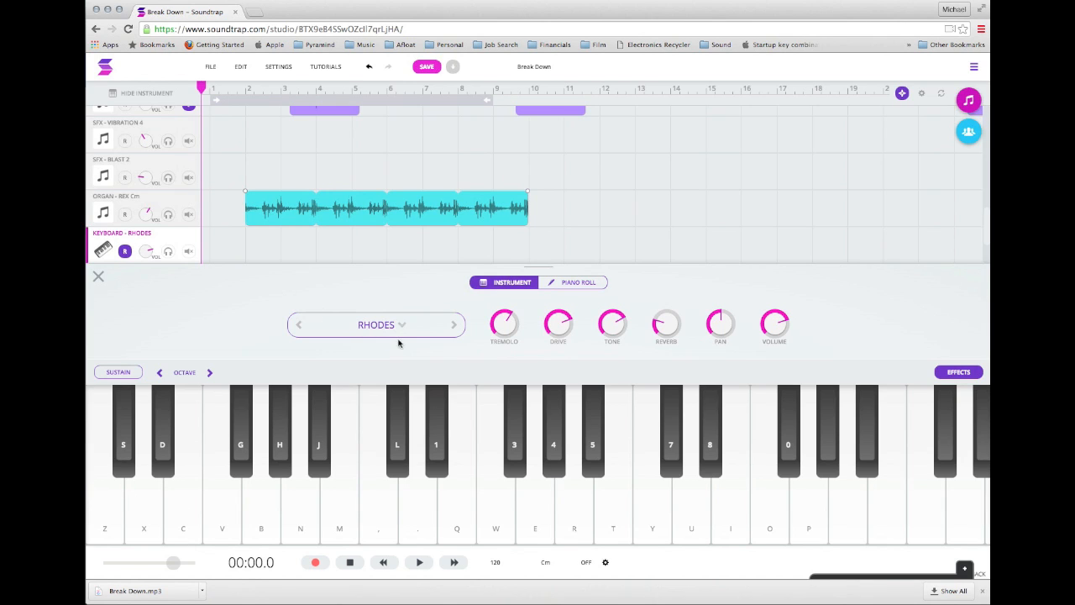
Audition the Rhodes sound with single notes and the three-note chords Z-C-B and X-V-N on the on-screen keyboard.
{"action": "key", "text": "z"}
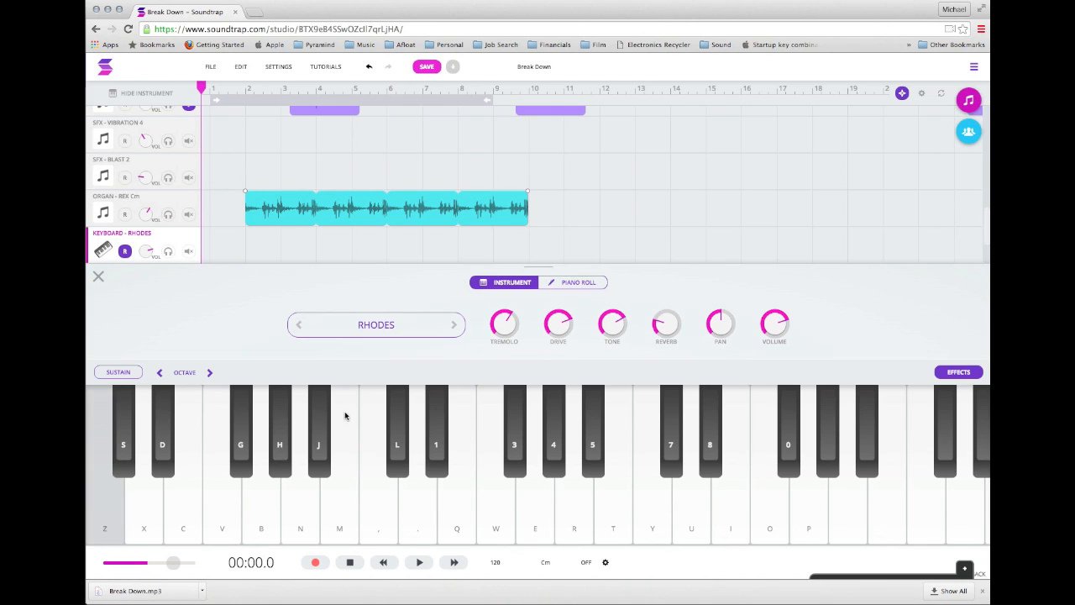
{"action": "key", "text": "c"}
{"action": "key", "text": "v"}
{"action": "key", "text": "c"}
{"action": "key", "text": "z"}
{"action": "key", "text": "v"}
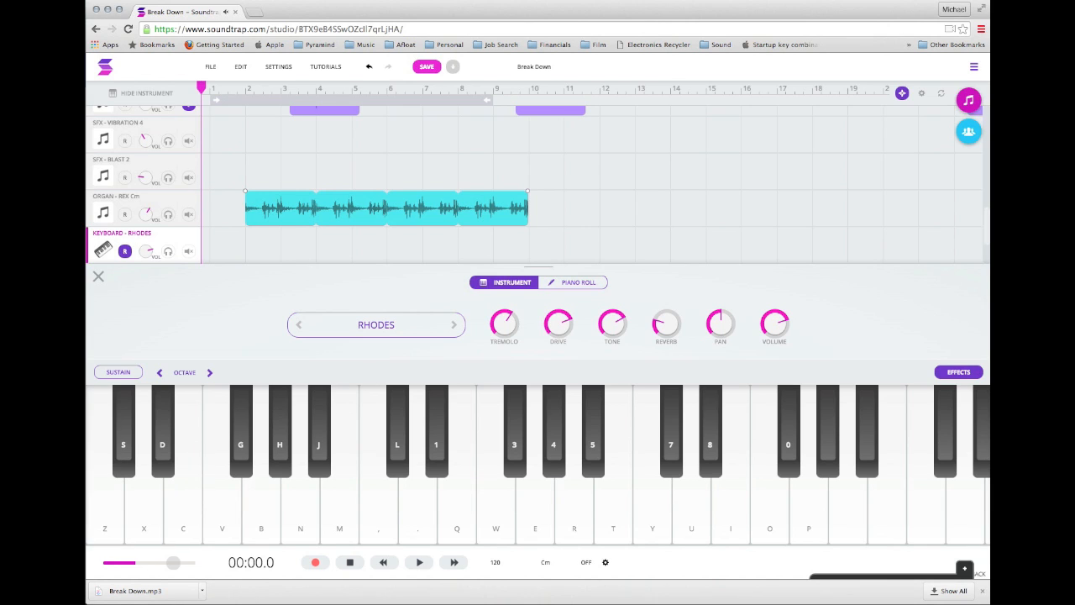
{"action": "key", "text": "z"}
{"action": "key", "text": "c"}
{"action": "key", "text": "b"}
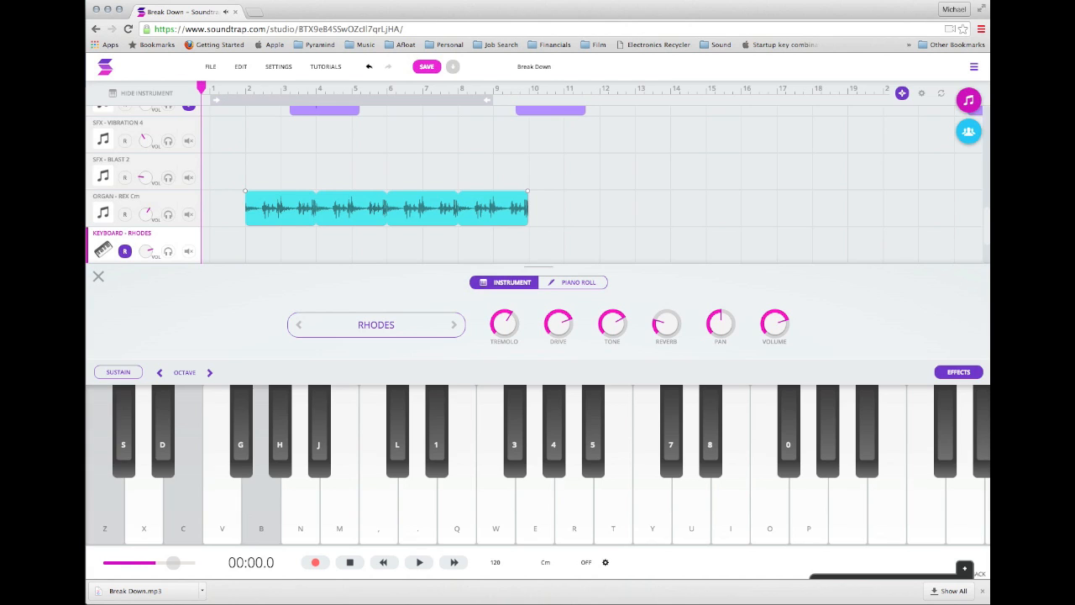
{"action": "key", "text": "x"}
{"action": "key", "text": "v"}
{"action": "key", "text": "n"}
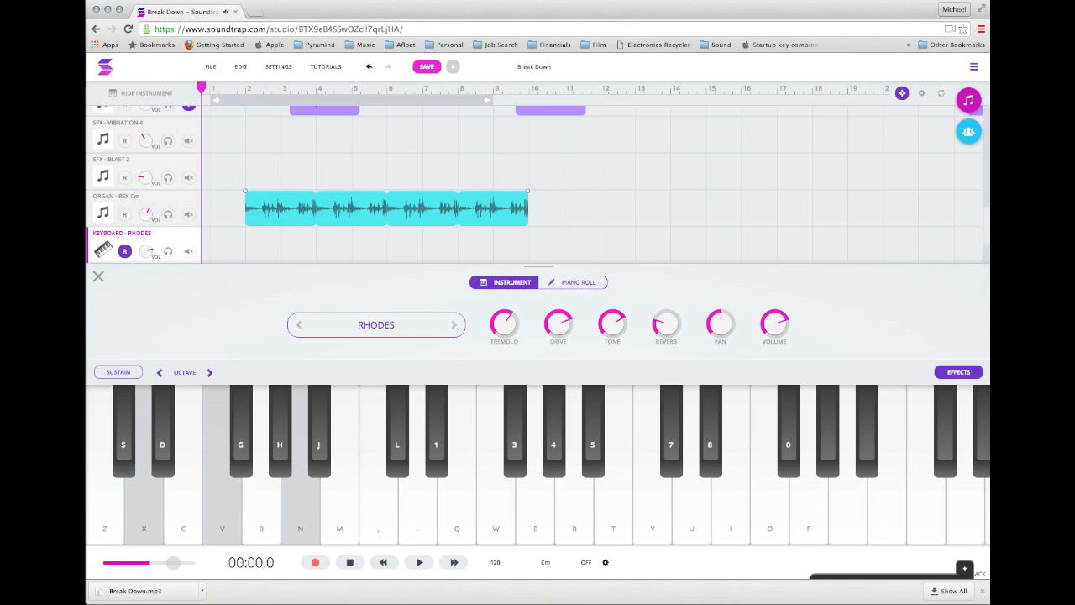
{"action": "key", "text": "z"}
{"action": "key", "text": "c"}
{"action": "key", "text": "b"}
{"action": "key", "text": "x"}
{"action": "key", "text": "v"}
{"action": "key", "text": "n"}
{"action": "key", "text": "z"}
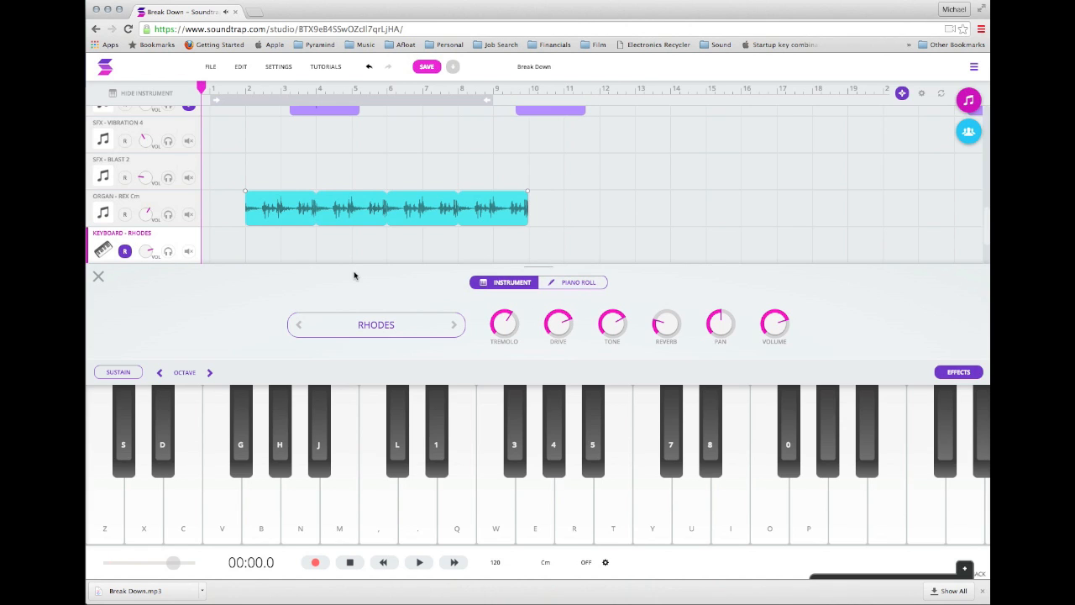
Draw three ascending notes at bars 3, 4 and 5 in the Rhodes track's piano roll and return to the instrument view.
{"action": "left_click", "coordinate": [574, 285]}
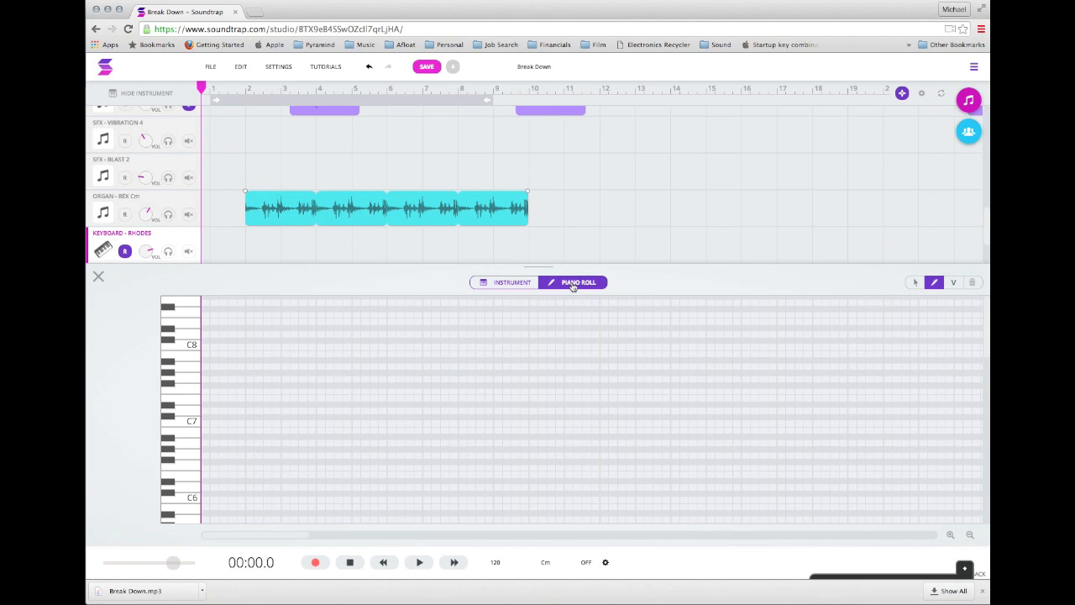
{"action": "left_click", "coordinate": [289, 455]}
{"action": "left_click", "coordinate": [349, 455]}
{"action": "left_click", "coordinate": [322, 417]}
{"action": "left_click", "coordinate": [359, 419]}
{"action": "left_click", "coordinate": [356, 378]}
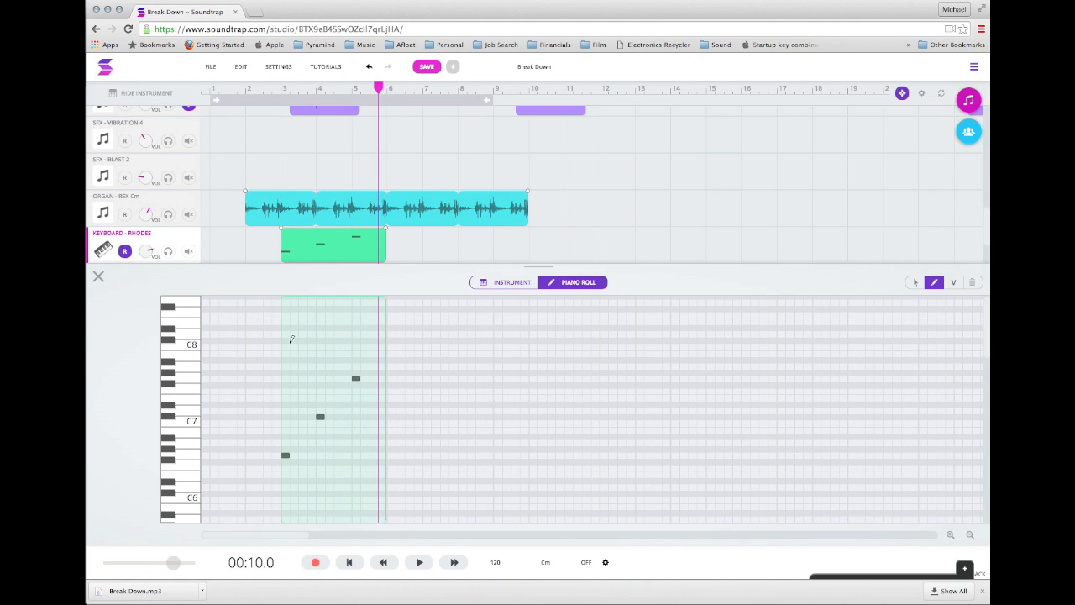
{"action": "left_click", "coordinate": [502, 286]}
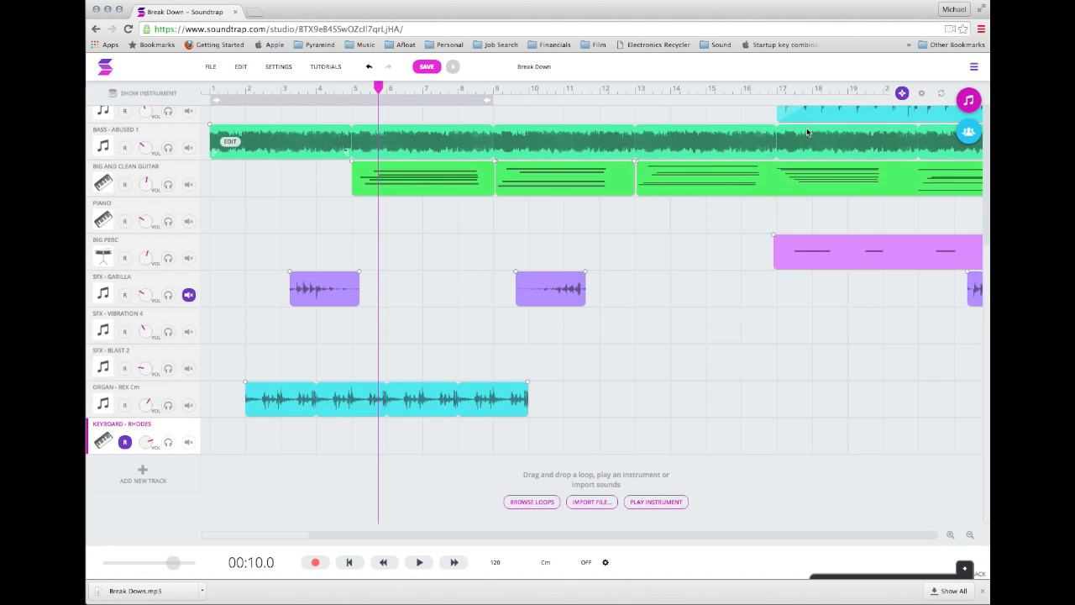
View the collaborator list and e-mail invite options, and close them again.
{"action": "left_click", "coordinate": [976, 134]}
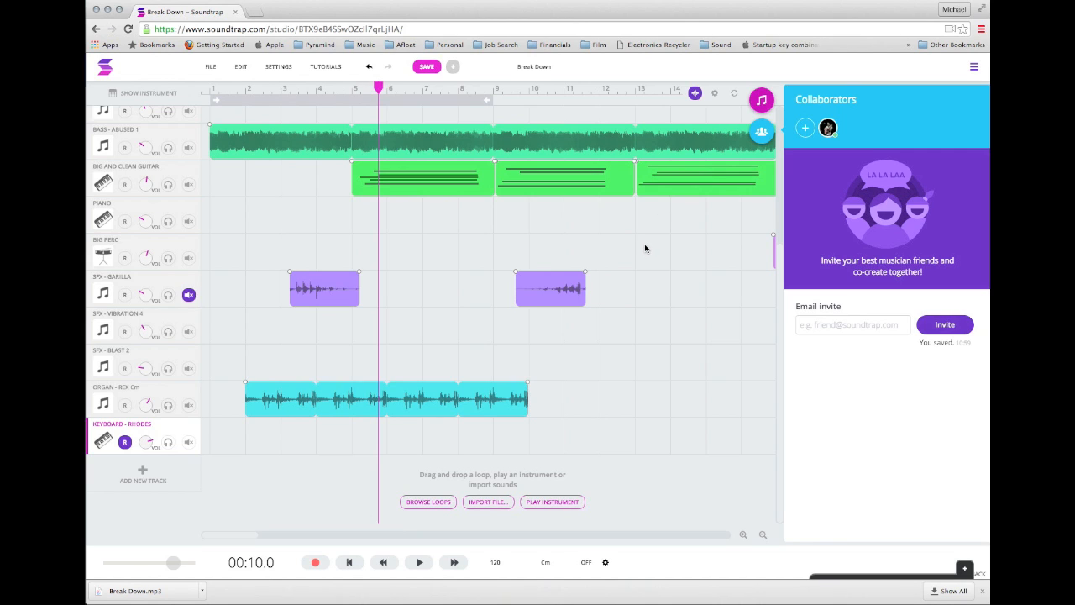
{"action": "left_click", "coordinate": [760, 131]}
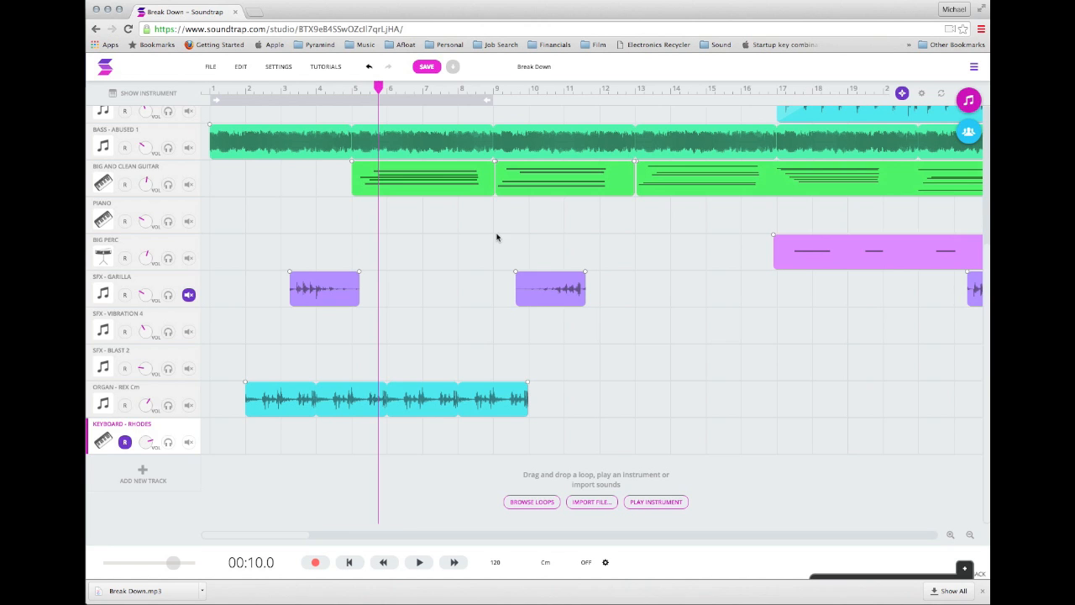
Add a second Piano & Keyboards track below the first Rhodes track.
{"action": "left_click", "coordinate": [148, 470]}
{"action": "left_click", "coordinate": [581, 225]}
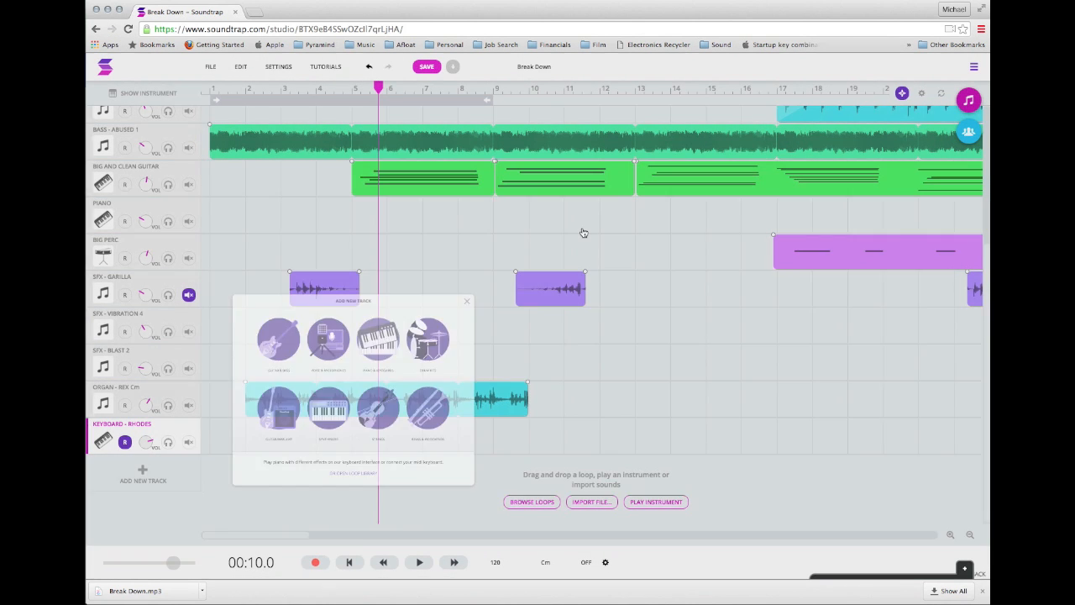
Browse the second keyboard track's instrument presets from Bass through FX and hide the instrument view.
{"action": "left_click", "coordinate": [375, 377]}
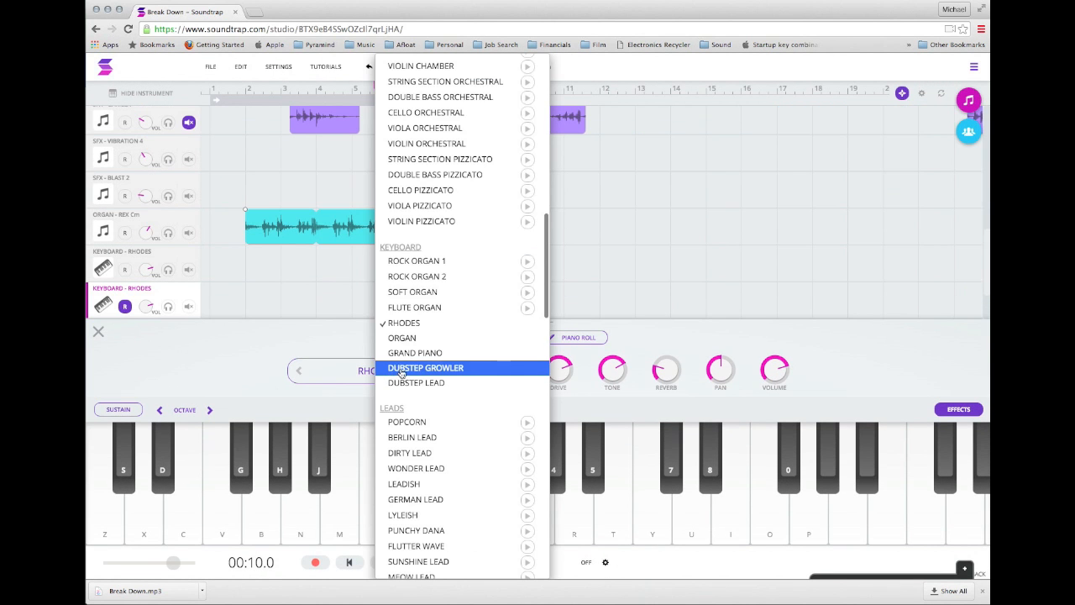
{"action": "scroll", "coordinate": [442, 212], "scroll_direction": "up", "scroll_amount": 15}
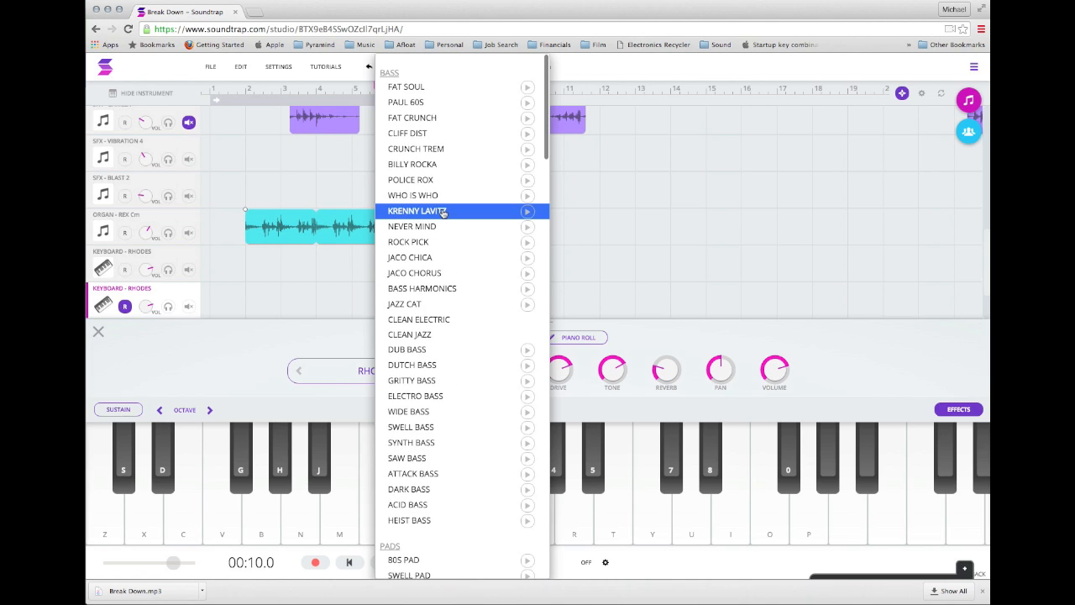
{"action": "scroll", "coordinate": [442, 212], "scroll_direction": "down", "scroll_amount": 10}
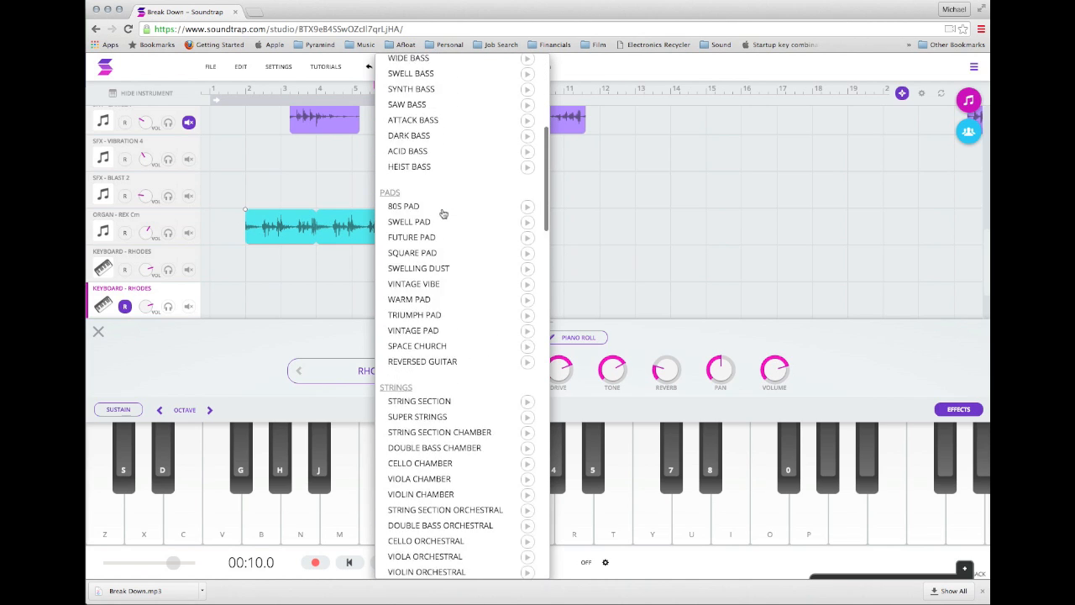
{"action": "scroll", "coordinate": [442, 212], "scroll_direction": "down", "scroll_amount": 20}
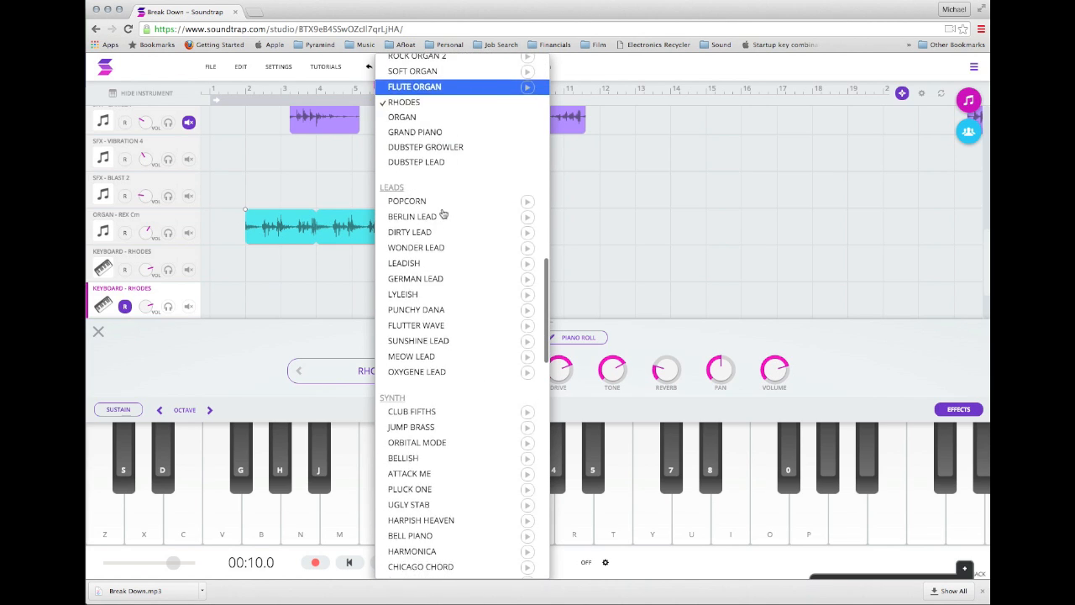
{"action": "scroll", "coordinate": [442, 212], "scroll_direction": "down", "scroll_amount": 20}
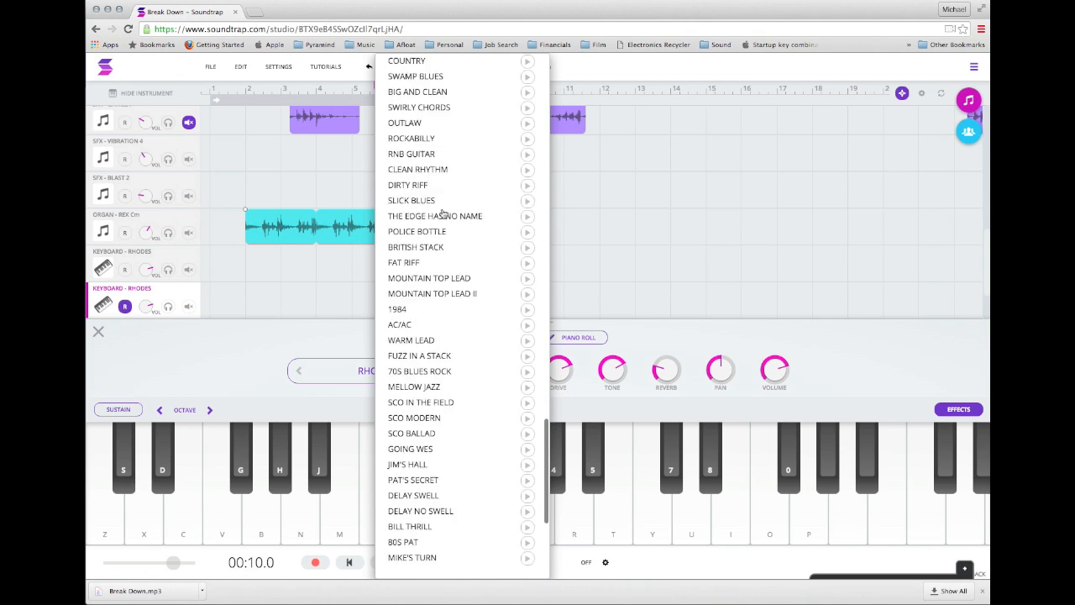
{"action": "scroll", "coordinate": [442, 212], "scroll_direction": "down", "scroll_amount": 4}
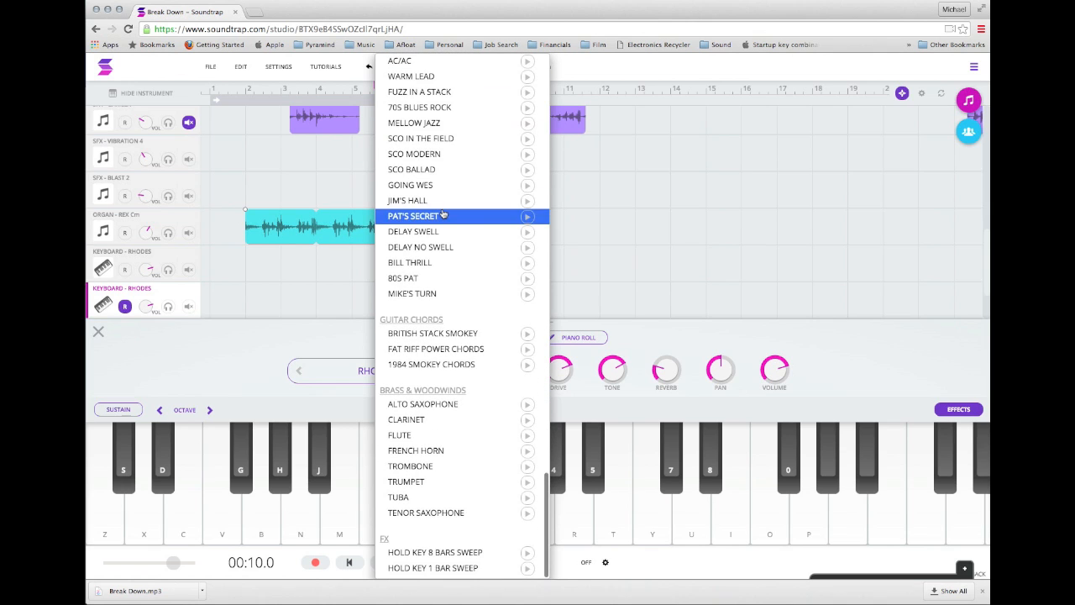
{"action": "left_click", "coordinate": [631, 238]}
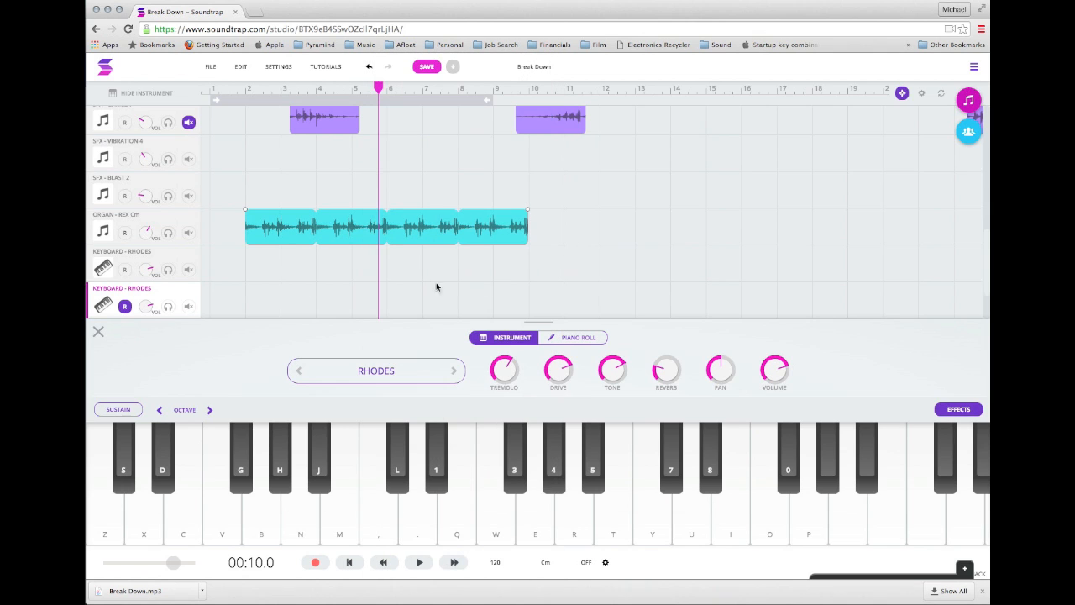
{"action": "left_click", "coordinate": [98, 330]}
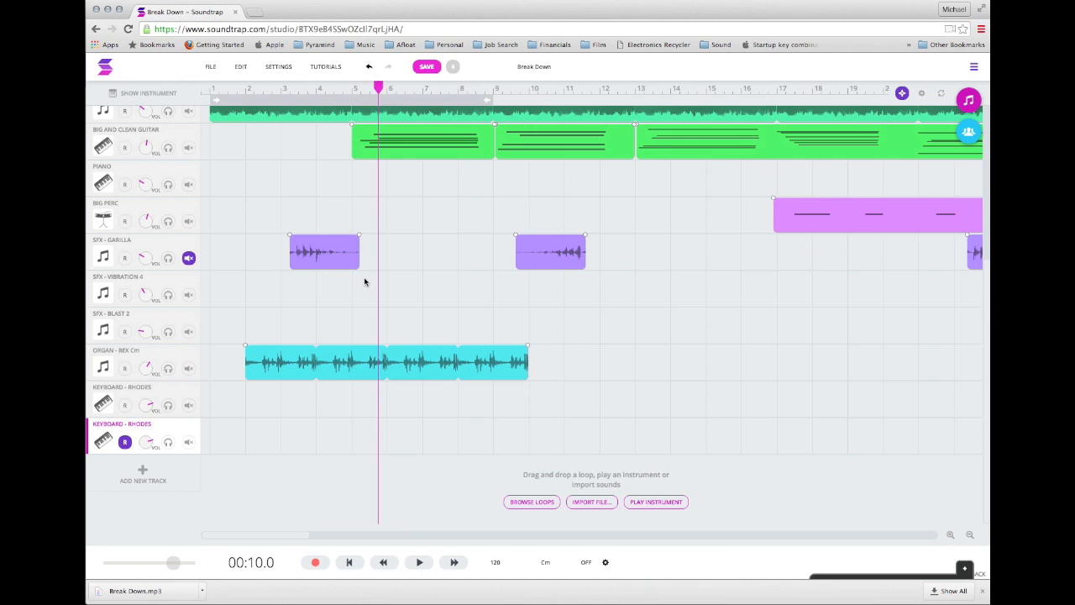